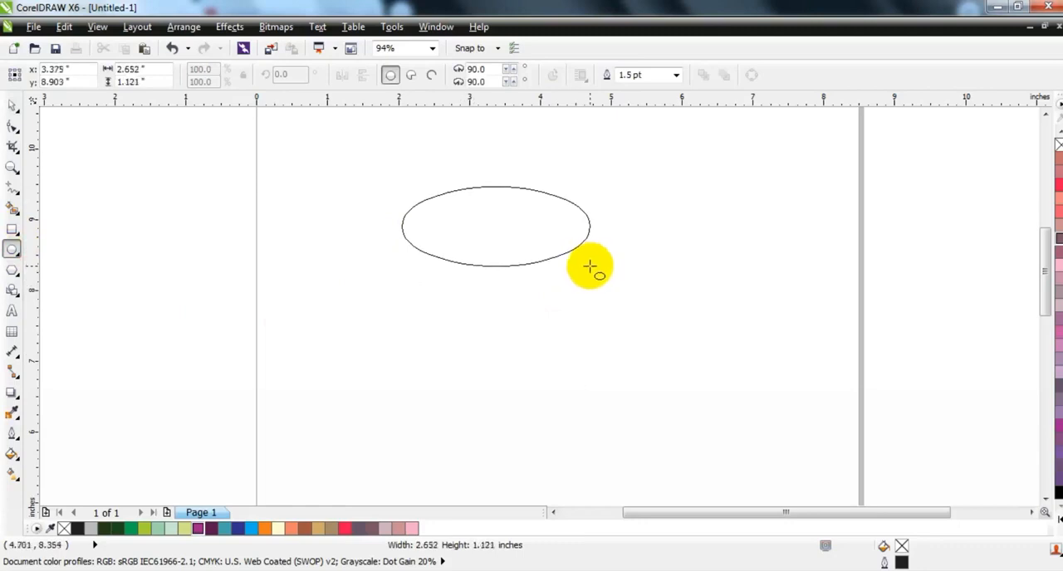
# Step: Draw an ellipse about 2.7 by 1.2 inches and stack five evenly offset duplicates straight below it
pyautogui.moveTo(593, 273); pyautogui.dragTo(595, 275)
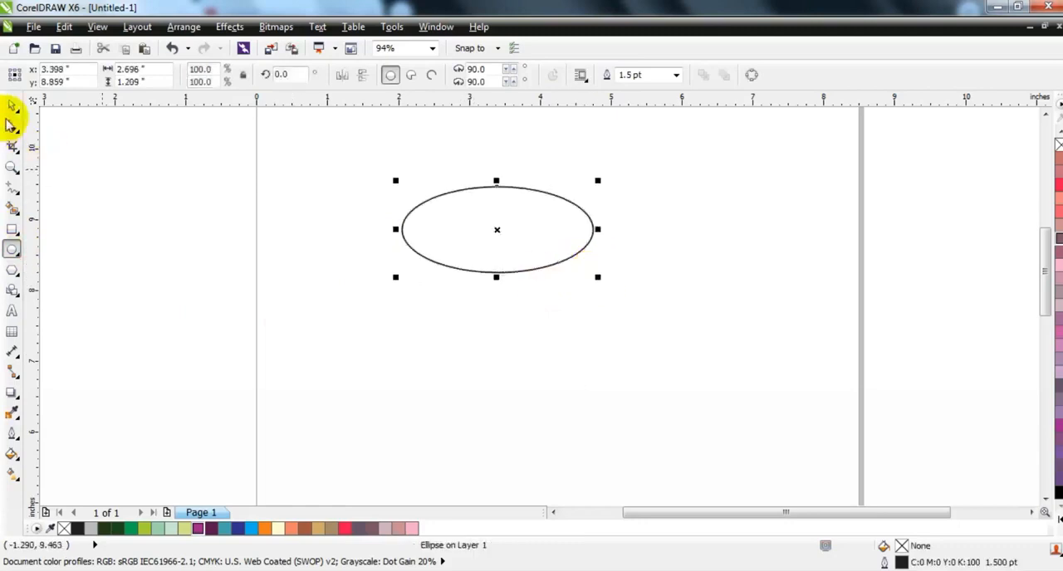
pyautogui.moveTo(479, 213); pyautogui.dragTo(479, 230)
pyautogui.hotkey('ctrl', 'r')
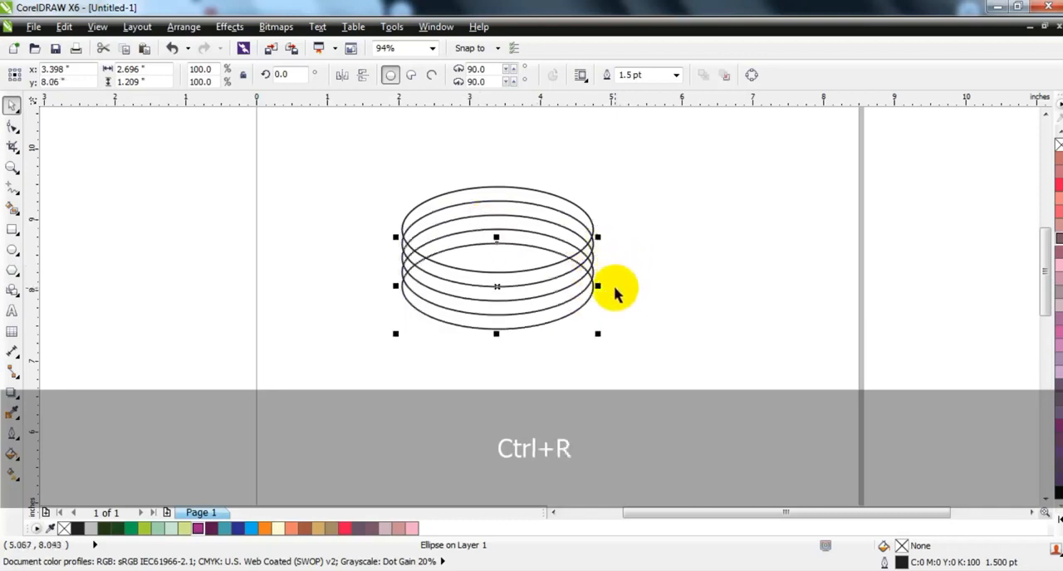
pyautogui.hotkey('ctrl', 'r')
pyautogui.click(698, 371)
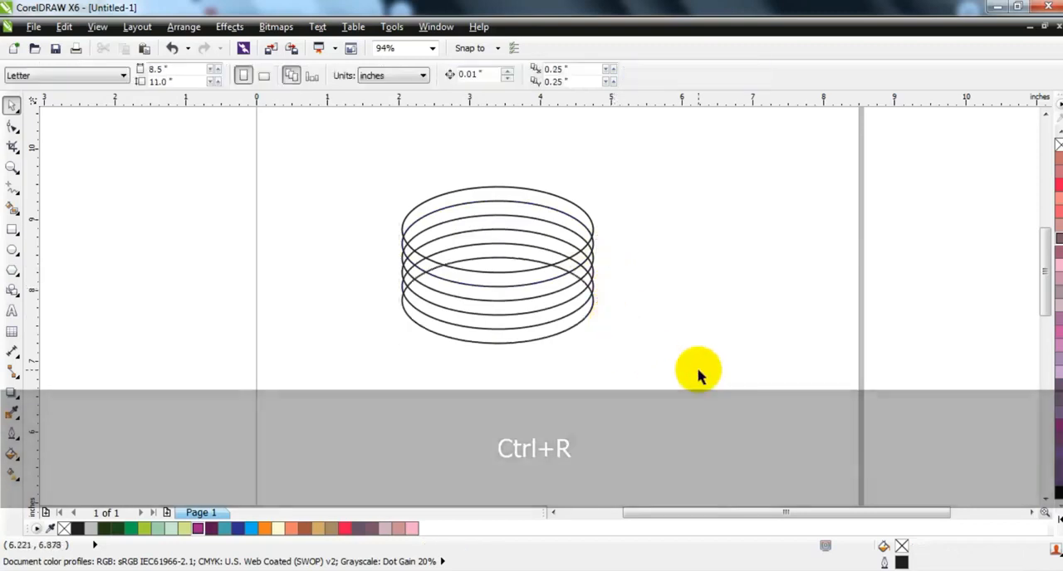
# Step: Draw a vertical line about 2.8 inches long and align it with the left edge of the ellipses
pyautogui.click(12, 167)
pyautogui.moveTo(330, 144); pyautogui.dragTo(762, 389)
pyautogui.click(12, 187)
pyautogui.click(175, 143)
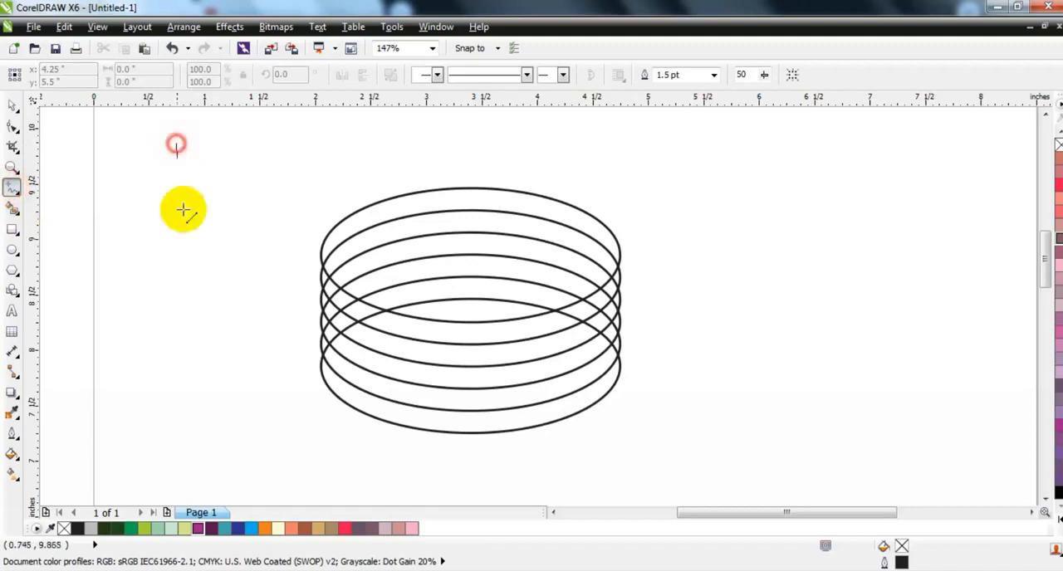
pyautogui.press('ctrl')
pyautogui.click(157, 454)
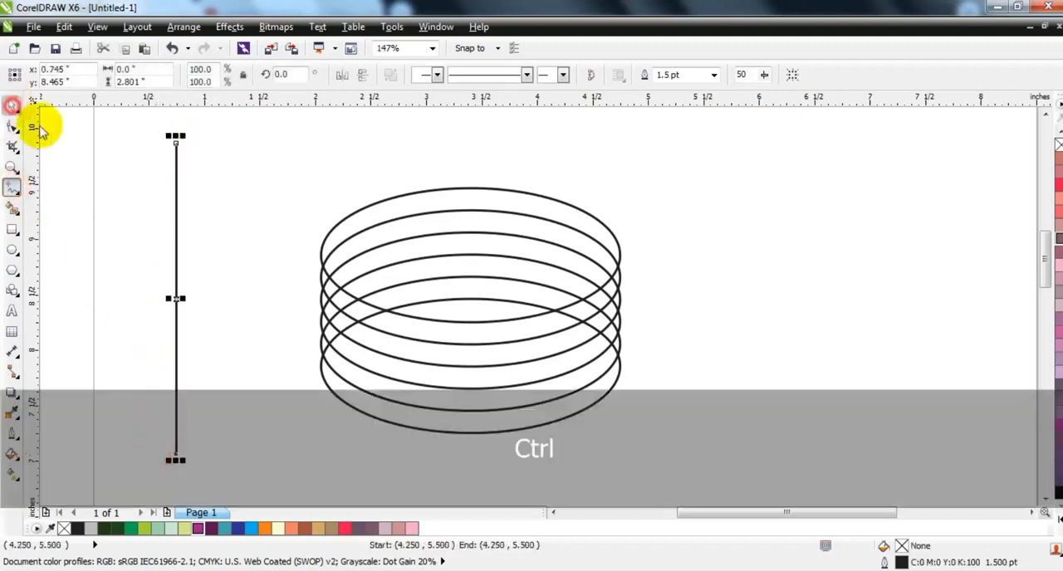
pyautogui.keyDown('shift'); pyautogui.click(359, 210); pyautogui.keyUp('shift')
pyautogui.press('l')
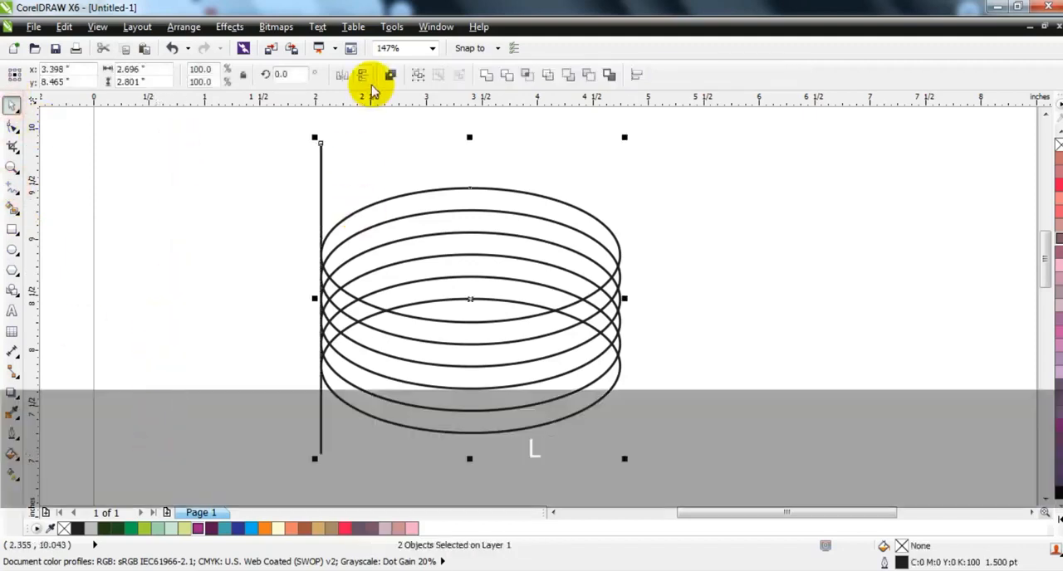
pyautogui.click(368, 147)
# Step: Duplicate the vertical line horizontally across the ellipses to make 14 evenly spaced lines
pyautogui.moveTo(320, 173); pyautogui.dragTo(333, 175)
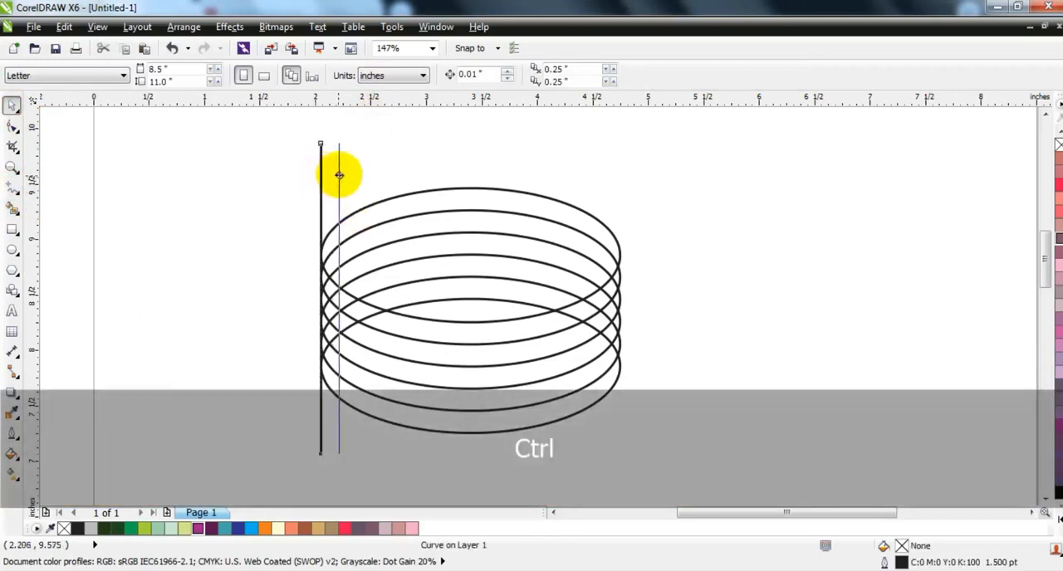
pyautogui.moveTo(342, 174); pyautogui.dragTo(341, 175)
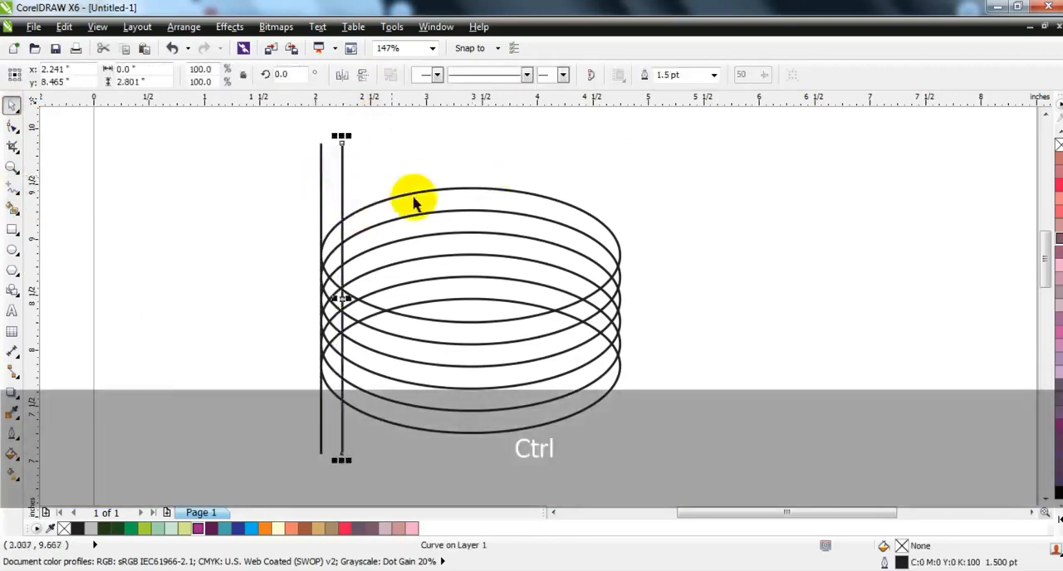
pyautogui.hotkey('ctrl', 'r')
pyautogui.hotkey('ctrl', 'r')
pyautogui.hotkey('ctrl', 'r')
pyautogui.hotkey('ctrl', 'r')
pyautogui.hotkey('ctrl', 'r')
pyautogui.hotkey('ctrl', 'r')
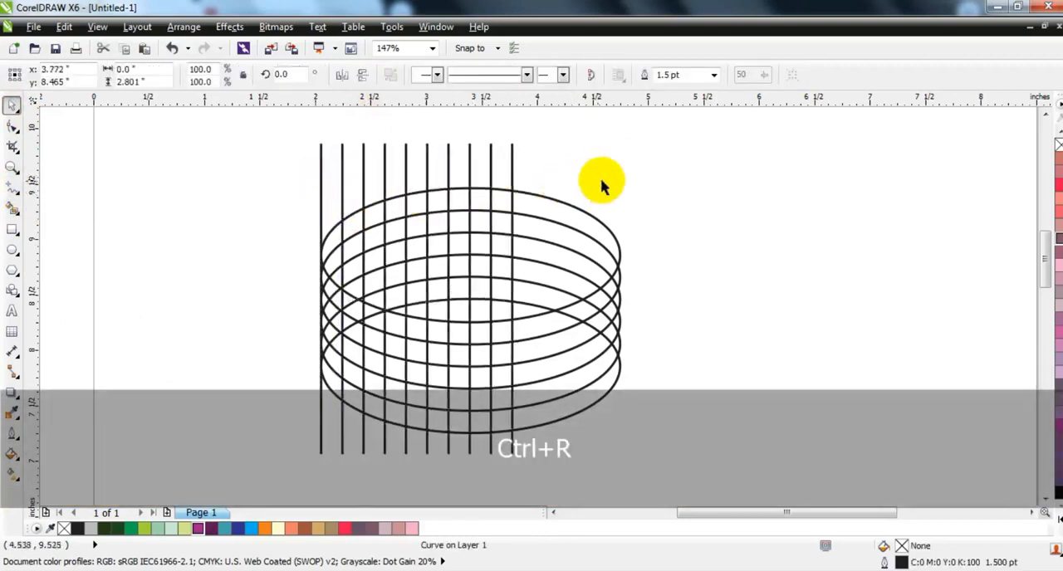
# Step: Combine all the vertical lines into one curve and stretch it horizontally to match the width of the ellipses
pyautogui.moveTo(628, 137); pyautogui.dragTo(291, 166)
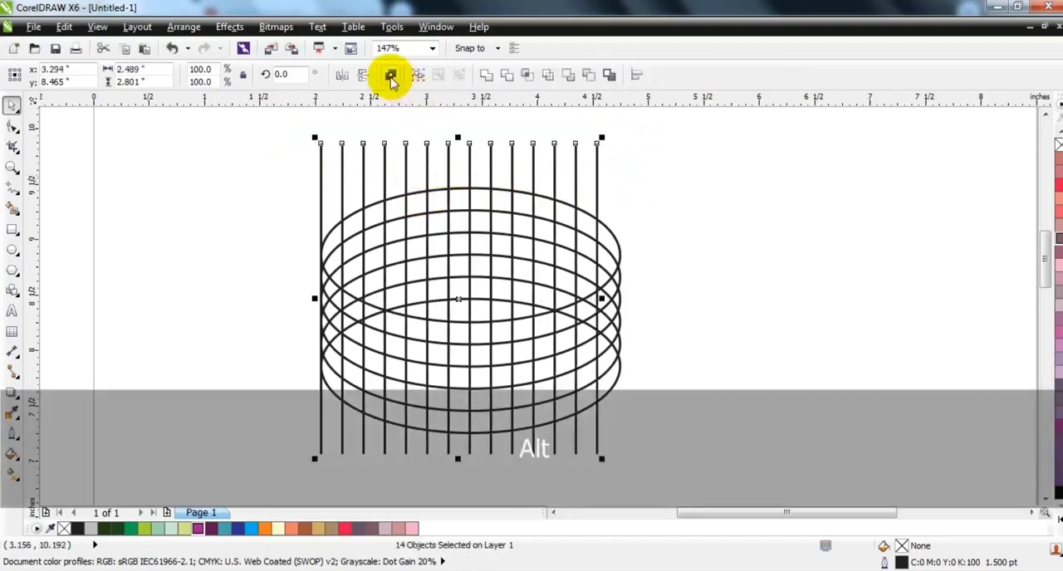
pyautogui.click(390, 77)
pyautogui.moveTo(601, 297); pyautogui.dragTo(625, 296)
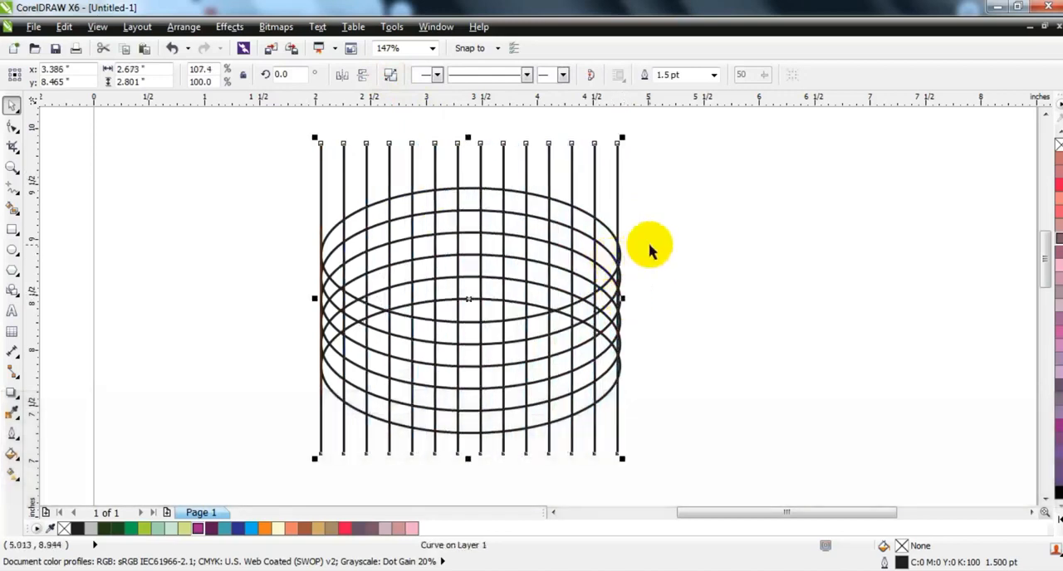
# Step: Combine the line grid with the ellipses into one curve and set its outline width to 0.5 pt
pyautogui.moveTo(650, 124); pyautogui.dragTo(268, 462)
pyautogui.click(393, 73)
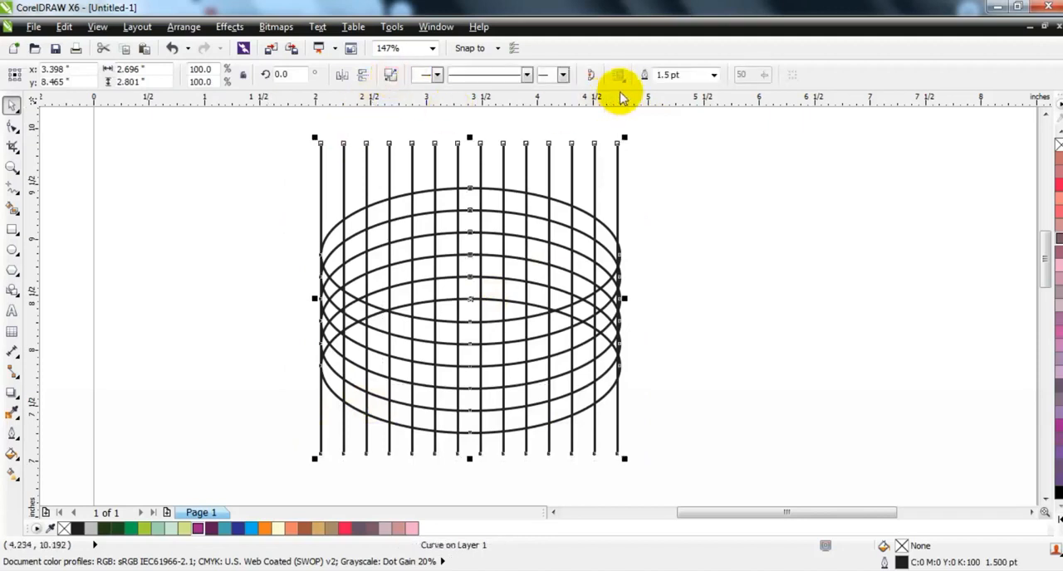
pyautogui.click(714, 75)
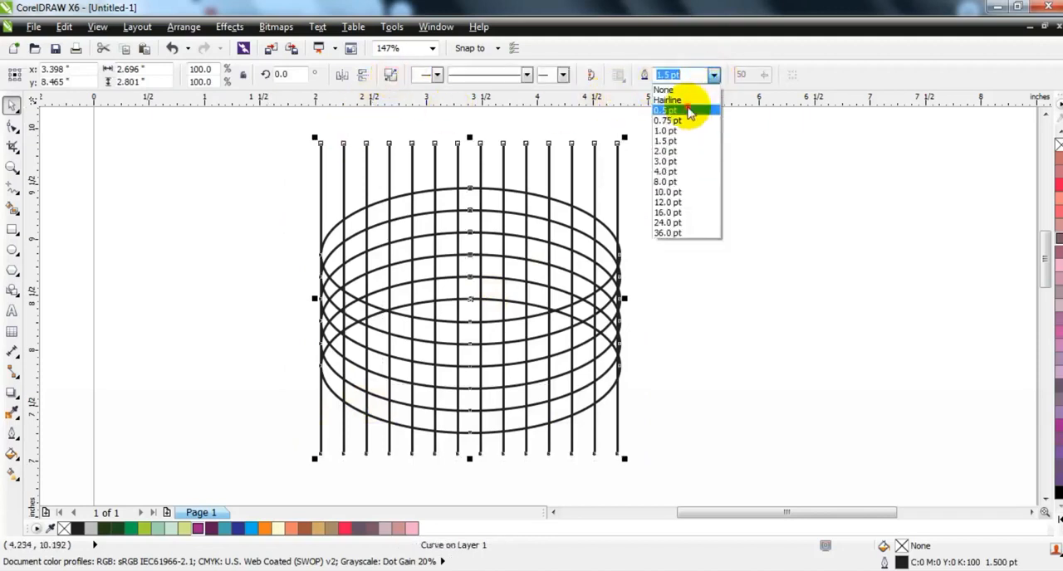
pyautogui.click(688, 112)
pyautogui.hotkey('shift', 'F2')
pyautogui.press('Escape')
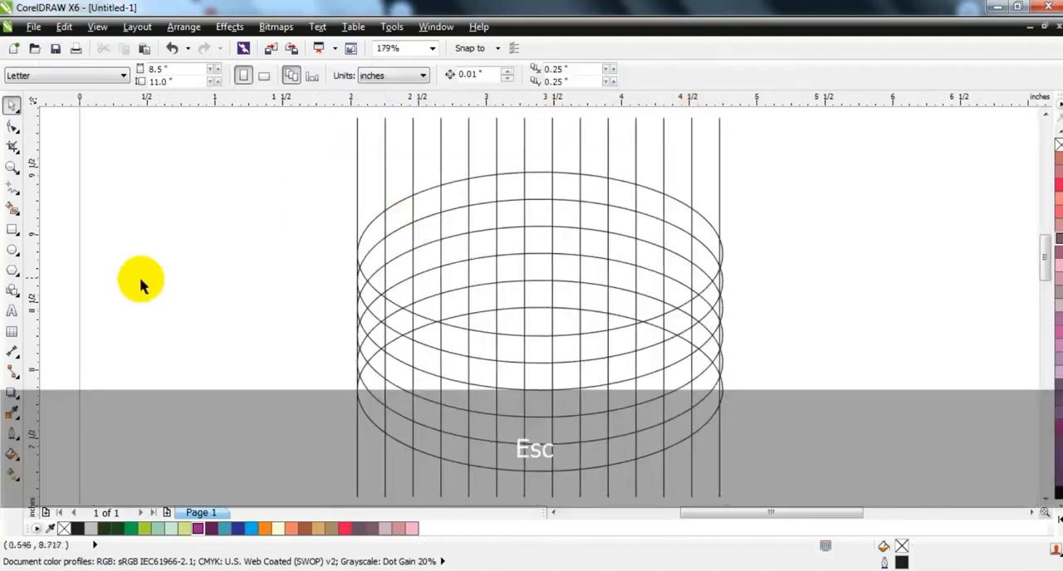
# Step: Smart Fill the cells in the left half of the top ellipse, plus one top-row cell right of centre, with 30% black
pyautogui.click(13, 208)
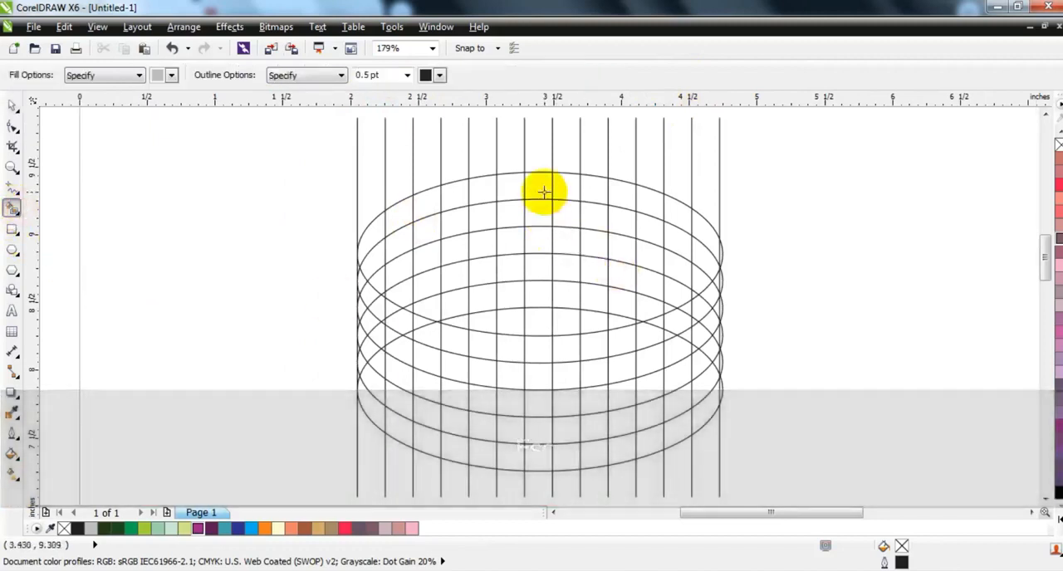
pyautogui.click(568, 189)
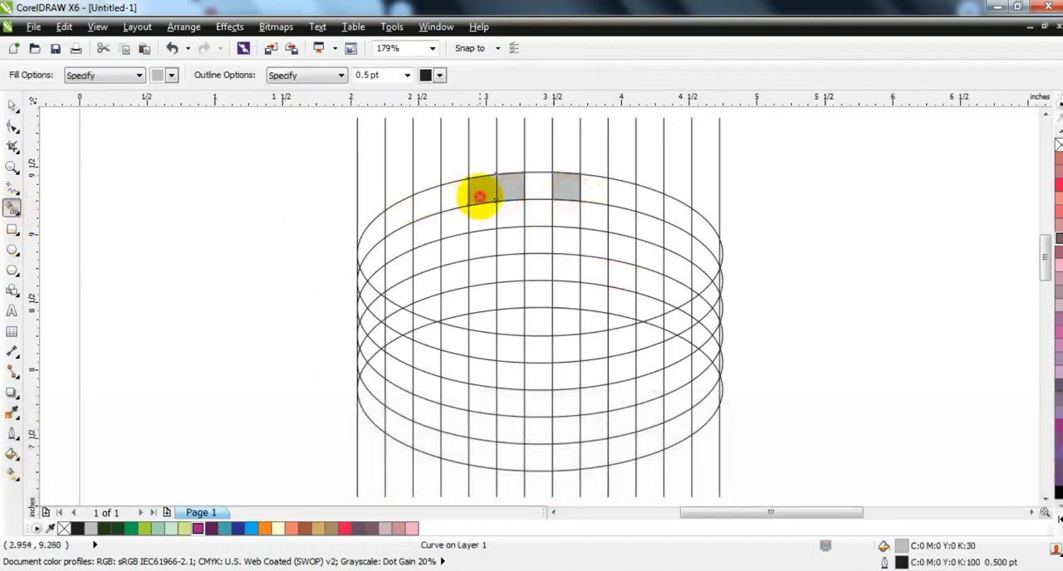
pyautogui.click(396, 216)
pyautogui.click(372, 239)
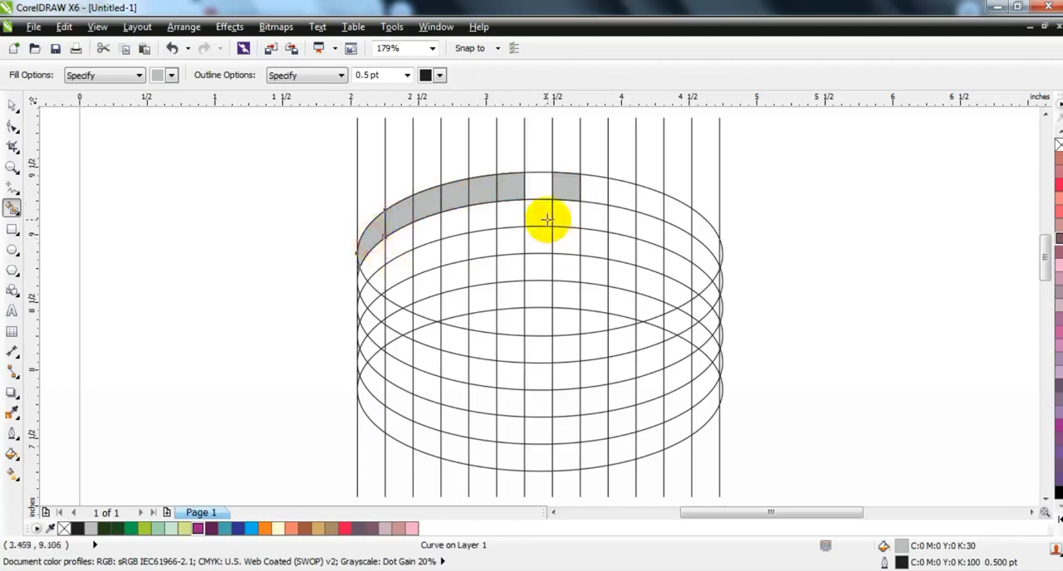
pyautogui.click(399, 244)
pyautogui.click(374, 259)
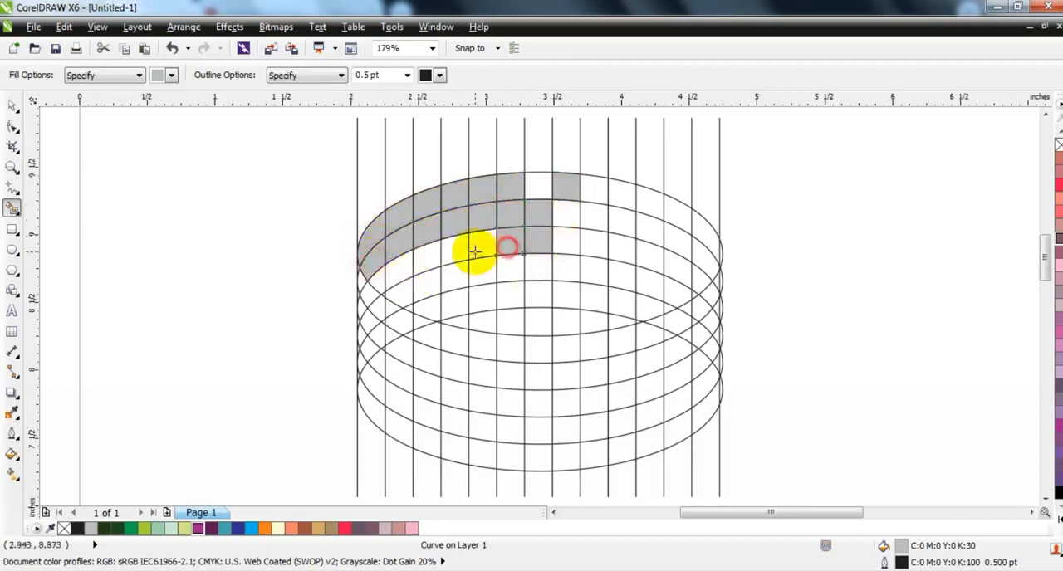
pyautogui.click(509, 270)
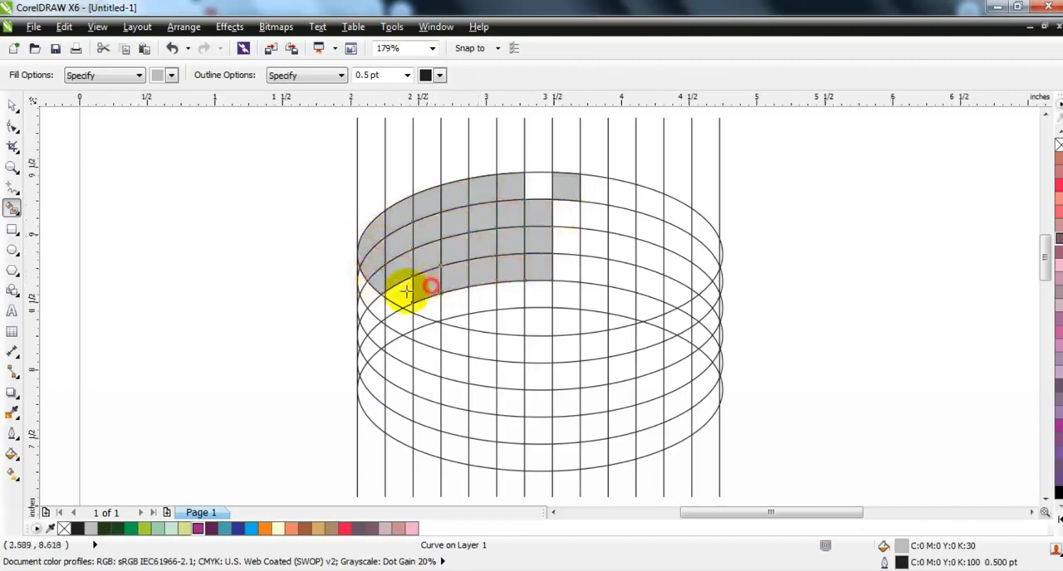
pyautogui.click(490, 306)
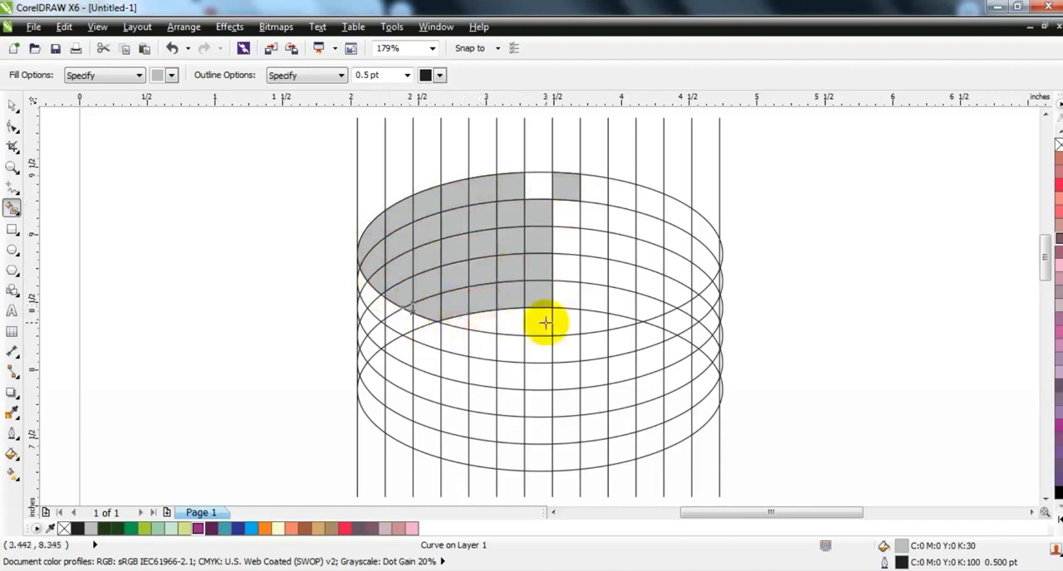
# Step: Colour alternate cells of the central column pale green, and its remaining cells plus the top cell right of it lime green
pyautogui.click(12, 106)
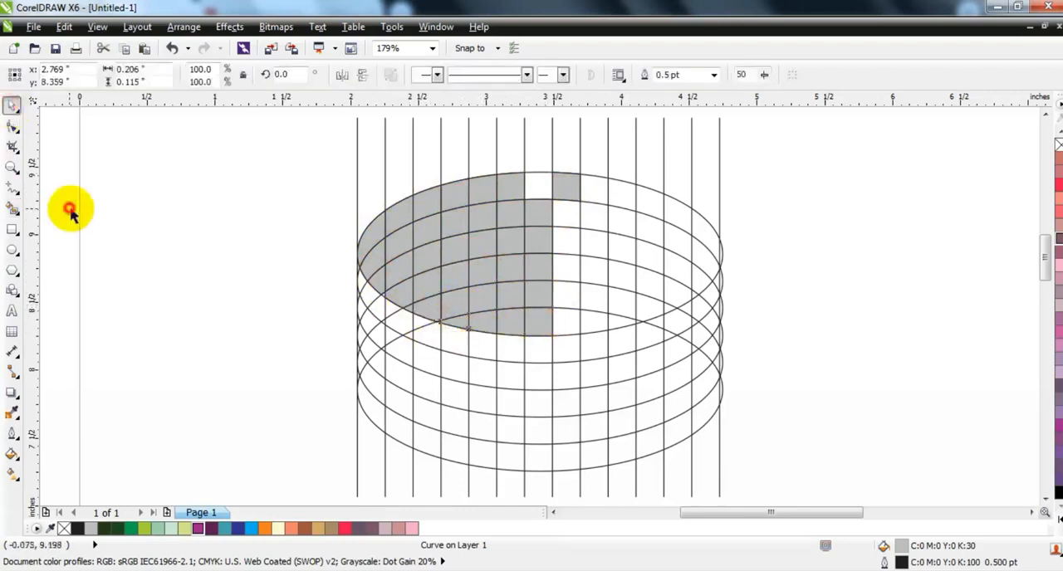
pyautogui.click(70, 209)
pyautogui.click(544, 324)
pyautogui.keyDown('shift'); pyautogui.click(541, 259); pyautogui.keyUp('shift')
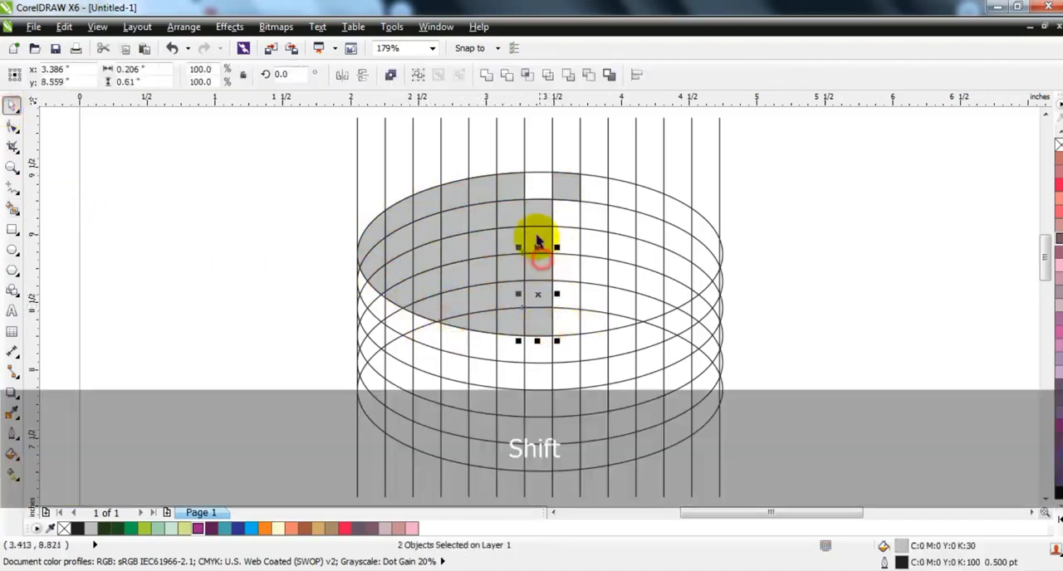
pyautogui.click(171, 529)
pyautogui.click(547, 243)
pyautogui.keyDown('shift'); pyautogui.click(565, 186); pyautogui.keyUp('shift')
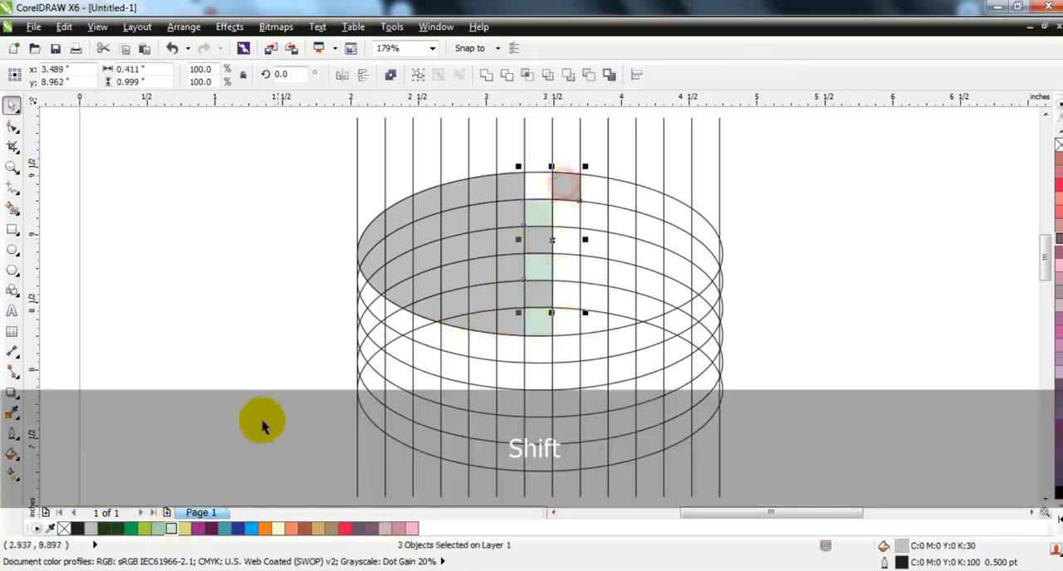
pyautogui.click(144, 529)
# Step: Fill alternate cells in the column just left of the central one with light mint green
pyautogui.click(514, 320)
pyautogui.keyDown('shift'); pyautogui.click(514, 266); pyautogui.keyUp('shift')
pyautogui.keyDown('shift'); pyautogui.click(512, 177); pyautogui.keyUp('shift')
pyautogui.click(159, 529)
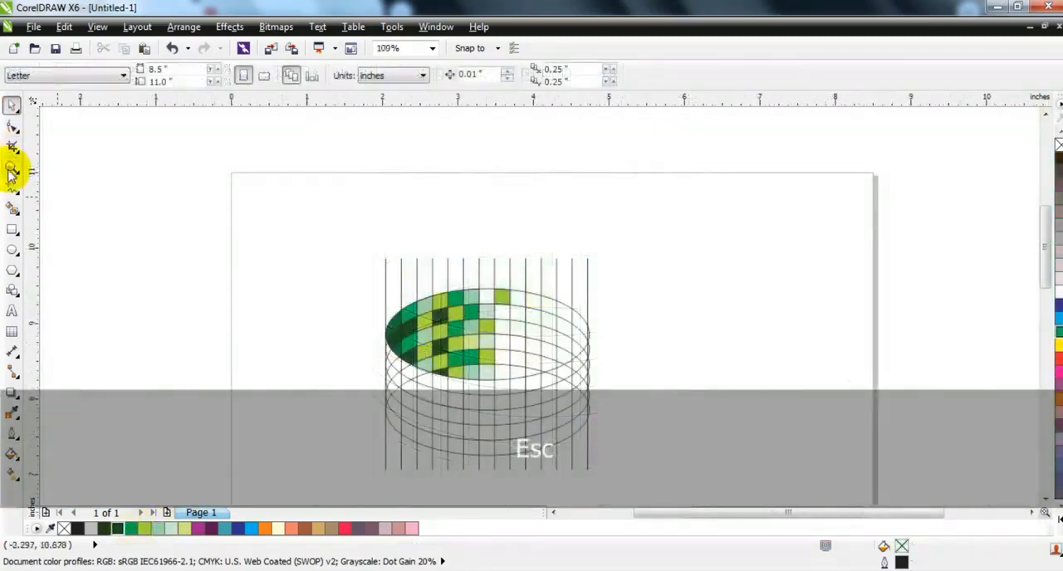
# Step: Smart Fill all the small pieces of the cylinder wall's leftmost column with 30% black
pyautogui.click(11, 166)
pyautogui.moveTo(340, 230); pyautogui.dragTo(605, 467)
pyautogui.moveTo(251, 233)
pyautogui.mouseDown()
pyautogui.moveTo(481, 386)
pyautogui.moveTo(749, 470)
pyautogui.mouseUp()
pyautogui.moveTo(289, 192)
pyautogui.mouseDown()
pyautogui.moveTo(390, 336)
pyautogui.moveTo(498, 423)
pyautogui.mouseUp()
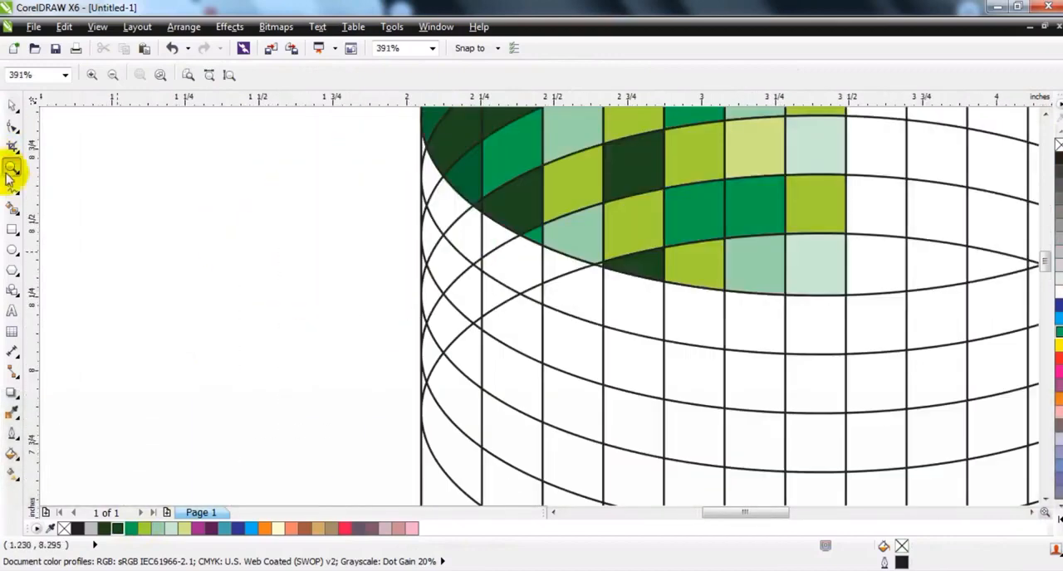
pyautogui.click(10, 207)
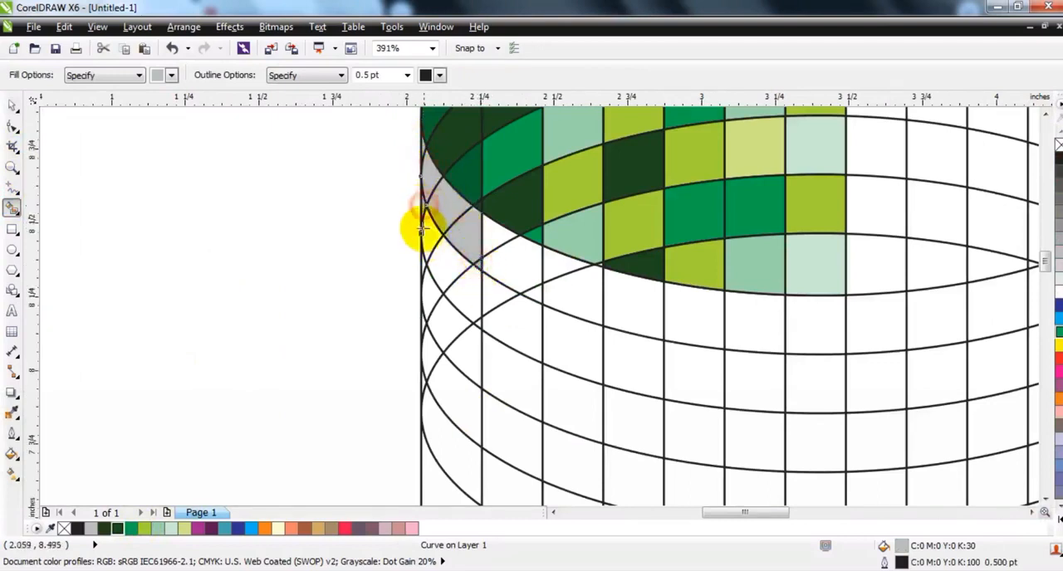
pyautogui.click(455, 349)
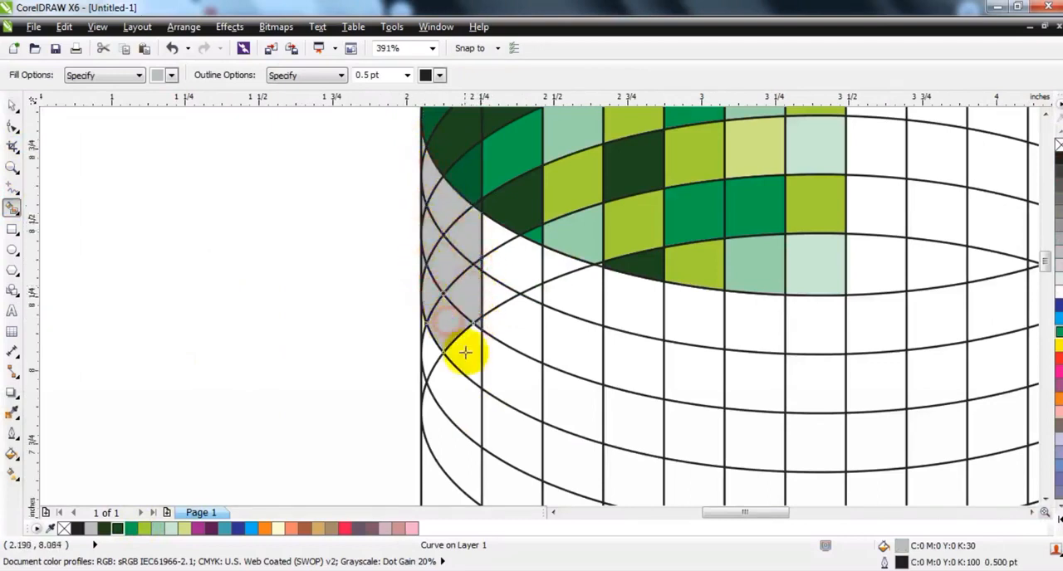
pyautogui.click(446, 387)
pyautogui.click(423, 383)
pyautogui.click(438, 451)
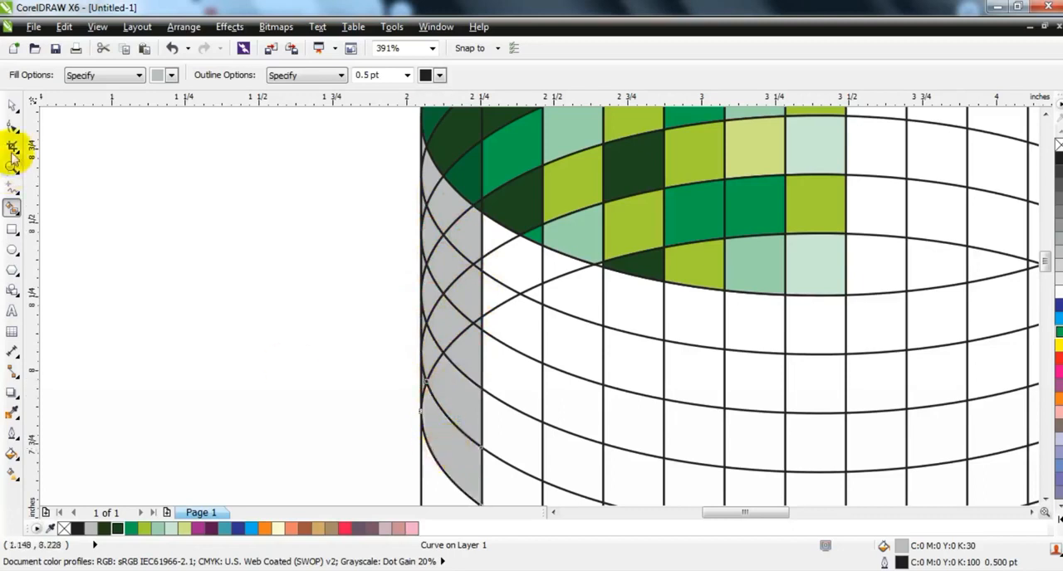
# Step: Weld the gray pieces of the top row in the wall's leftmost column into one cell
pyautogui.click(12, 106)
pyautogui.click(428, 175)
pyautogui.keyDown('shift'); pyautogui.click(443, 202); pyautogui.keyUp('shift')
pyautogui.keyDown('shift'); pyautogui.click(482, 267); pyautogui.keyUp('shift')
pyautogui.click(481, 76)
pyautogui.click(423, 204)
pyautogui.keyDown('shift'); pyautogui.click(432, 226); pyautogui.keyUp('shift')
pyautogui.keyDown('shift'); pyautogui.click(451, 265); pyautogui.keyUp('shift')
pyautogui.keyDown('shift'); pyautogui.click(468, 292); pyautogui.keyUp('shift')
pyautogui.keyDown('shift'); pyautogui.click(476, 326); pyautogui.keyUp('shift')
pyautogui.click(486, 76)
pyautogui.click(238, 273)
pyautogui.click(423, 263)
pyautogui.keyDown('shift'); pyautogui.click(433, 290); pyautogui.keyUp('shift')
pyautogui.keyDown('shift'); pyautogui.click(452, 326); pyautogui.keyUp('shift')
pyautogui.keyDown('shift'); pyautogui.click(470, 360); pyautogui.keyUp('shift')
pyautogui.click(484, 81)
pyautogui.hotkey('ctrl', 'z')
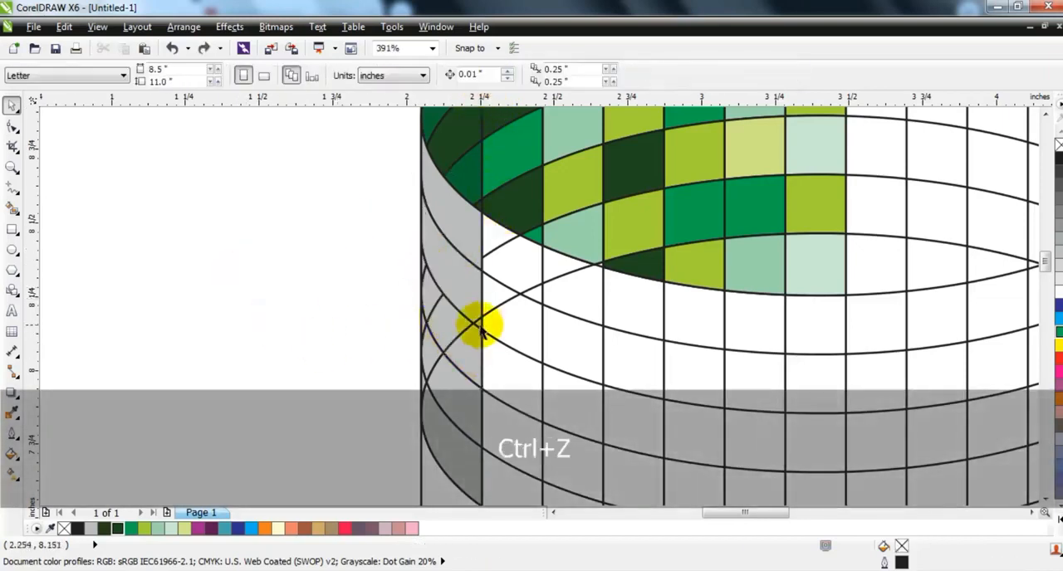
pyautogui.keyDown('shift'); pyautogui.click(474, 320); pyautogui.keyUp('shift')
pyautogui.hotkey('ctrl', 'z')
# Step: Weld the gray pieces of the second row in the wall's leftmost column into one cell
pyautogui.click(470, 315)
pyautogui.keyDown('shift'); pyautogui.click(446, 264); pyautogui.keyUp('shift')
pyautogui.keyDown('shift'); pyautogui.click(429, 238); pyautogui.keyUp('shift')
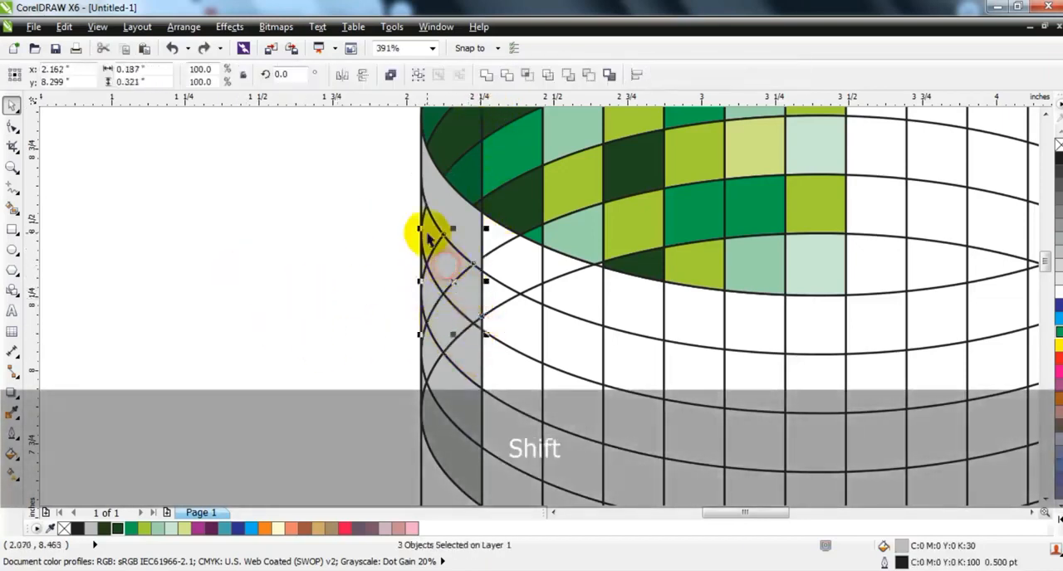
pyautogui.keyDown('shift'); pyautogui.click(423, 204); pyautogui.keyUp('shift')
pyautogui.click(488, 79)
pyautogui.click(278, 300)
# Step: Weld the gray pieces of the third and fourth rows in the wall's leftmost column into one cell per row
pyautogui.click(477, 352)
pyautogui.keyDown('shift'); pyautogui.click(453, 326); pyautogui.keyUp('shift')
pyautogui.keyDown('shift'); pyautogui.click(431, 293); pyautogui.keyUp('shift')
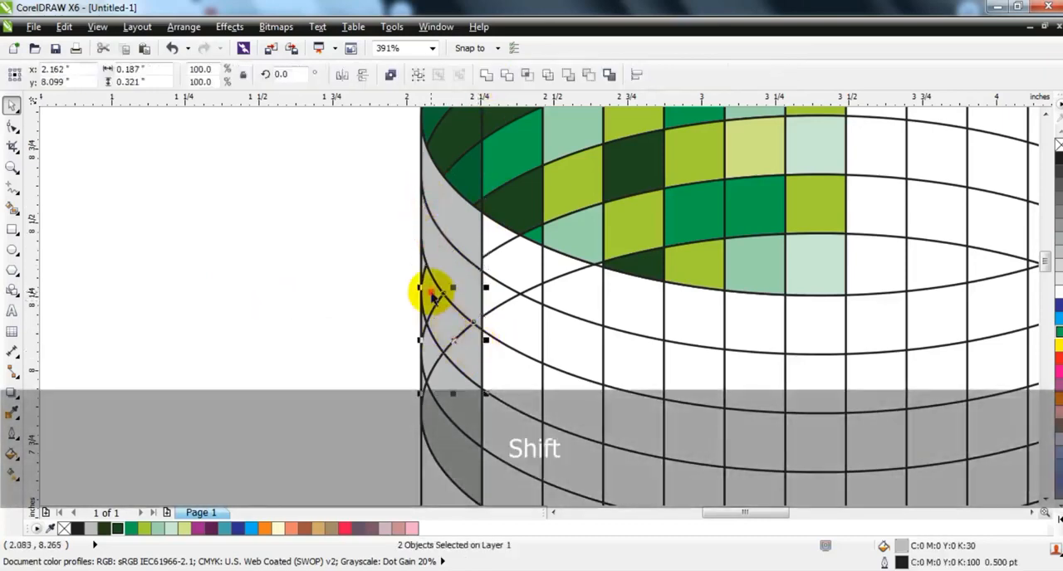
pyautogui.click(486, 75)
pyautogui.click(332, 342)
pyautogui.click(423, 356)
pyautogui.keyDown('shift'); pyautogui.click(418, 321); pyautogui.keyUp('shift')
pyautogui.click(487, 75)
pyautogui.click(268, 483)
# Step: Weld the gray pieces of the bottom row in the wall's leftmost column into one cell
pyautogui.click(451, 463)
pyautogui.keyDown('shift'); pyautogui.click(421, 382); pyautogui.keyUp('shift')
pyautogui.click(453, 445)
pyautogui.keyDown('shift'); pyautogui.click(424, 381); pyautogui.keyUp('shift')
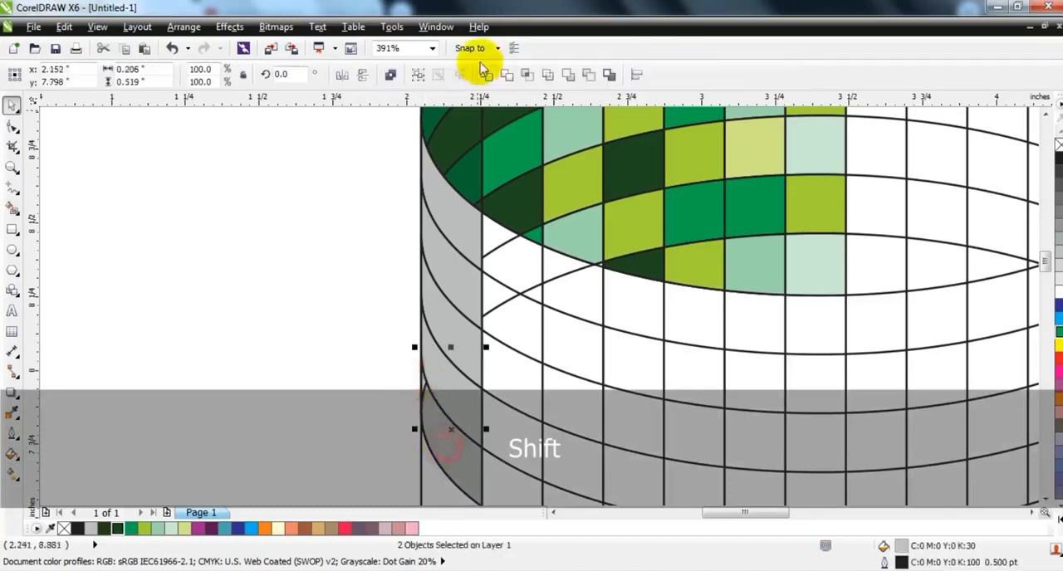
pyautogui.click(490, 75)
pyautogui.click(274, 293)
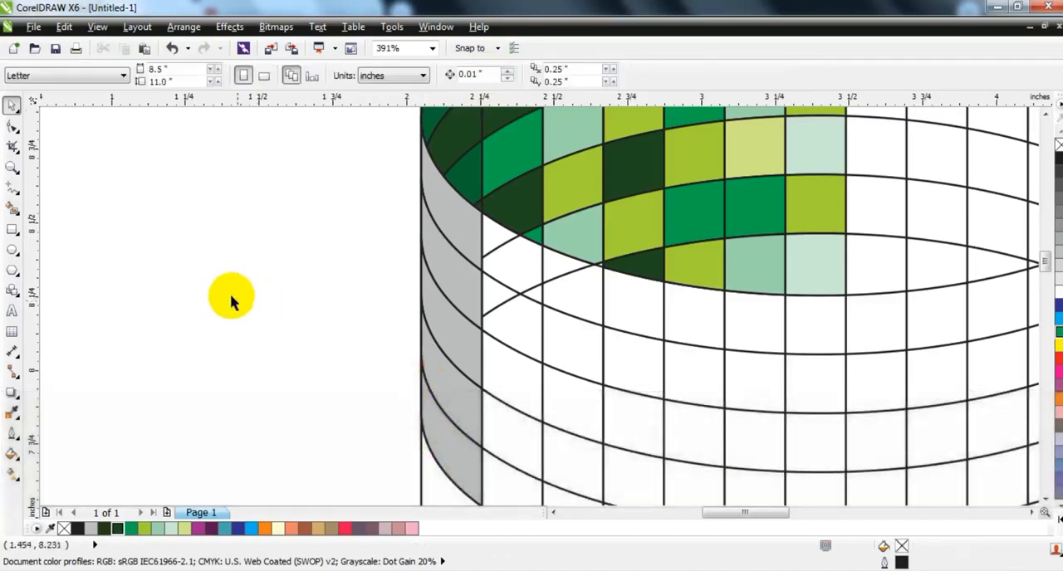
# Step: Smart Fill the pieces of the wall's second column from the left with 30% black
pyautogui.click(14, 209)
pyautogui.click(515, 266)
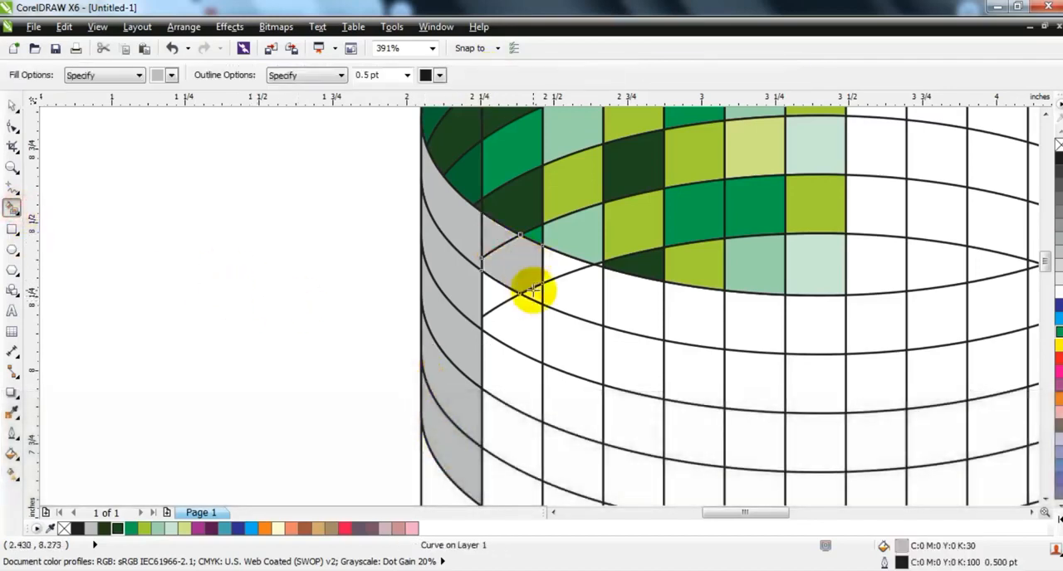
pyautogui.click(514, 327)
pyautogui.click(508, 372)
pyautogui.click(507, 429)
pyautogui.click(507, 471)
# Step: Smart Fill the cells of the wall's third column from the left with 30% black
pyautogui.press('F3')
pyautogui.click(529, 441)
pyautogui.click(533, 414)
pyautogui.click(530, 327)
pyautogui.click(520, 308)
pyautogui.click(518, 376)
# Step: Smart Fill the cells of the wall's fourth and fifth columns with 30% black
pyautogui.click(562, 335)
pyautogui.click(562, 364)
pyautogui.click(562, 387)
pyautogui.click(560, 424)
pyautogui.click(558, 449)
pyautogui.click(586, 451)
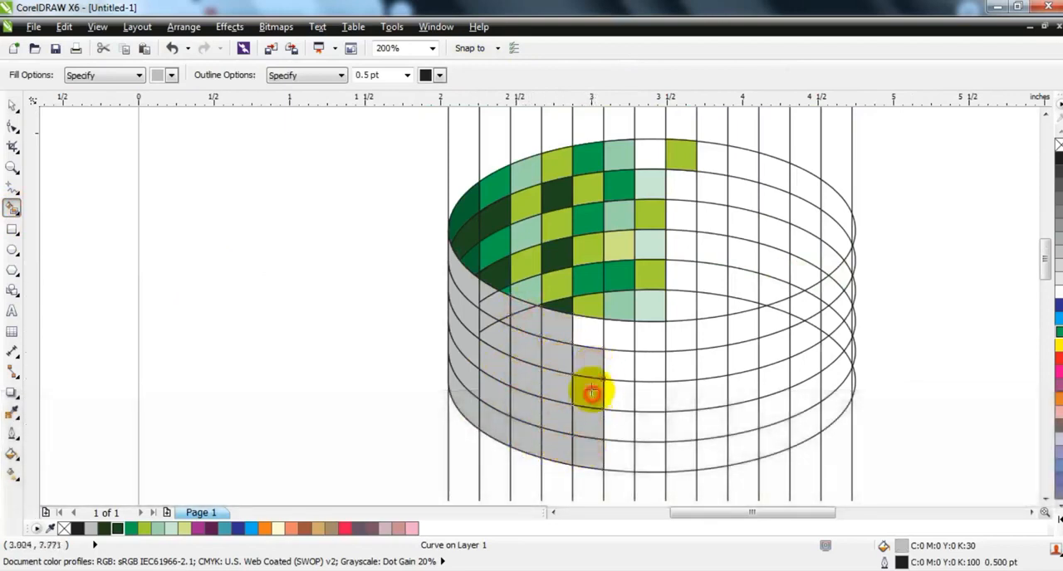
pyautogui.click(591, 394)
pyautogui.click(590, 336)
# Step: Smart Fill the cells of the wall's sixth and seventh columns with 30% black
pyautogui.click(620, 340)
pyautogui.click(620, 372)
pyautogui.click(622, 399)
pyautogui.click(622, 426)
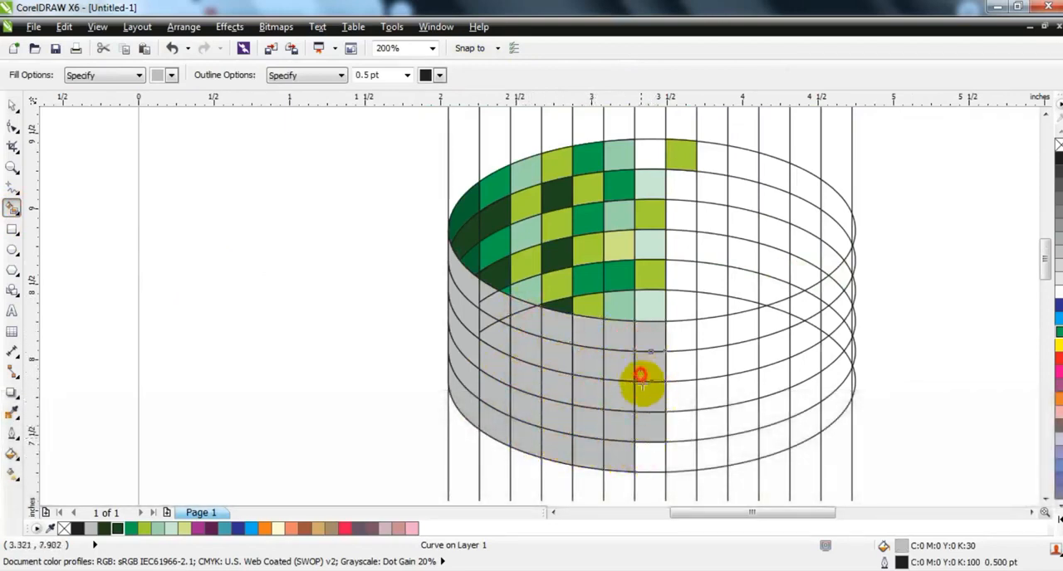
pyautogui.click(654, 455)
# Step: Smart Fill the cells of the wall's eighth column with 30% black
pyautogui.click(681, 433)
pyautogui.click(676, 394)
pyautogui.click(679, 372)
pyautogui.click(682, 337)
pyautogui.click(682, 371)
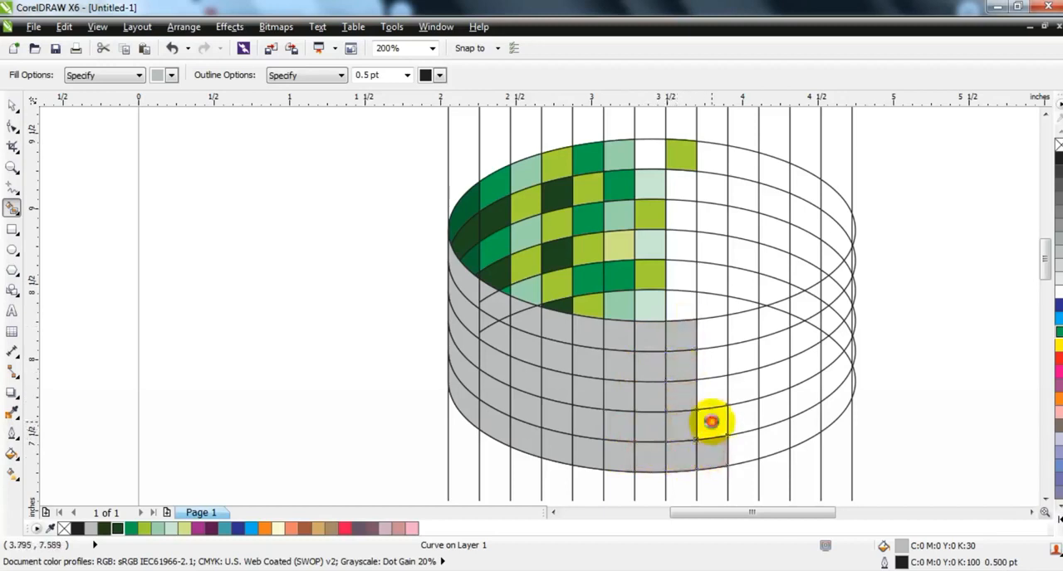
# Step: Smart Fill the cells of the wall's ninth, tenth and eleventh columns with 30% black
pyautogui.click(711, 422)
pyautogui.click(713, 393)
pyautogui.click(714, 361)
pyautogui.click(717, 335)
pyautogui.click(754, 326)
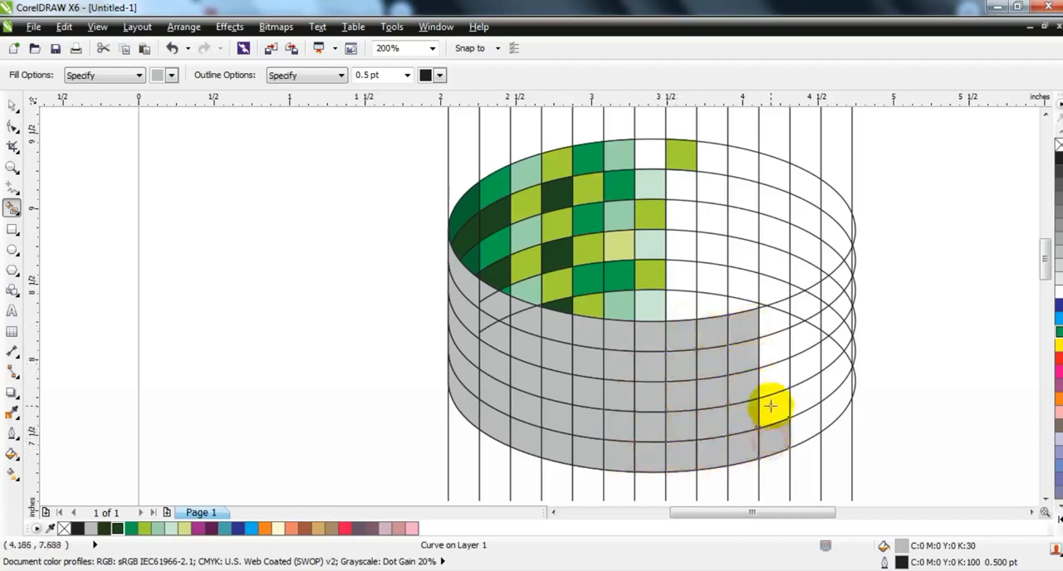
# Step: Weld the gray pieces near the top of the wall's eleventh column together
pyautogui.click(12, 105)
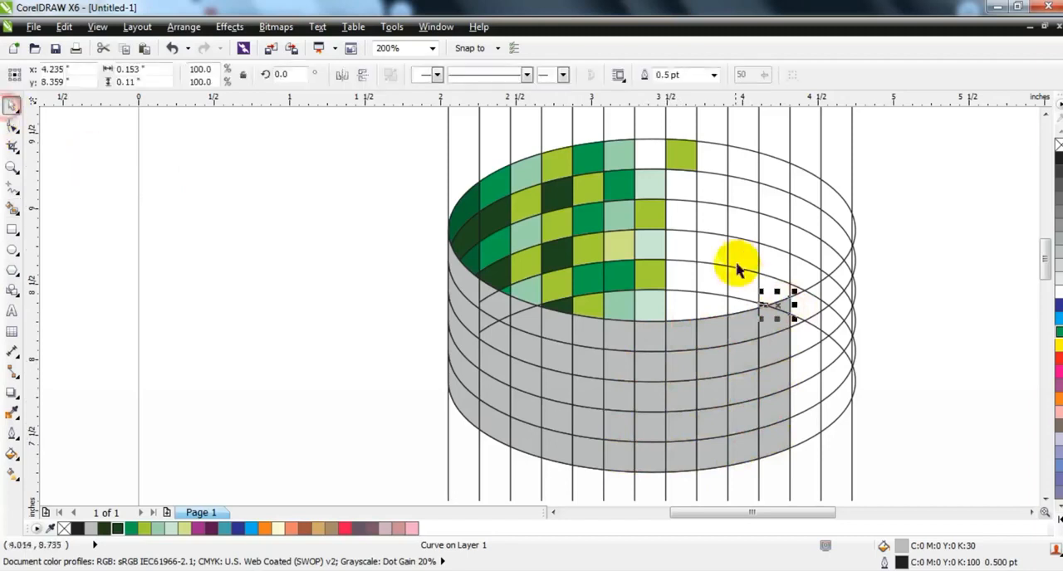
pyautogui.keyDown('shift'); pyautogui.click(769, 331); pyautogui.keyUp('shift')
pyautogui.click(487, 75)
pyautogui.press('Escape')
pyautogui.click(782, 326)
pyautogui.keyDown('shift'); pyautogui.click(783, 305); pyautogui.keyUp('shift')
# Step: Weld the gray pieces of the top two rows in the wall's second column into one cell per row
pyautogui.click(473, 302)
pyautogui.keyDown('shift'); pyautogui.click(496, 308); pyautogui.keyUp('shift')
pyautogui.keyDown('shift'); pyautogui.click(506, 326); pyautogui.keyUp('shift')
pyautogui.click(487, 74)
pyautogui.click(308, 267)
pyautogui.click(486, 321)
pyautogui.keyDown('shift'); pyautogui.click(494, 346); pyautogui.keyUp('shift')
pyautogui.click(486, 75)
pyautogui.click(130, 330)
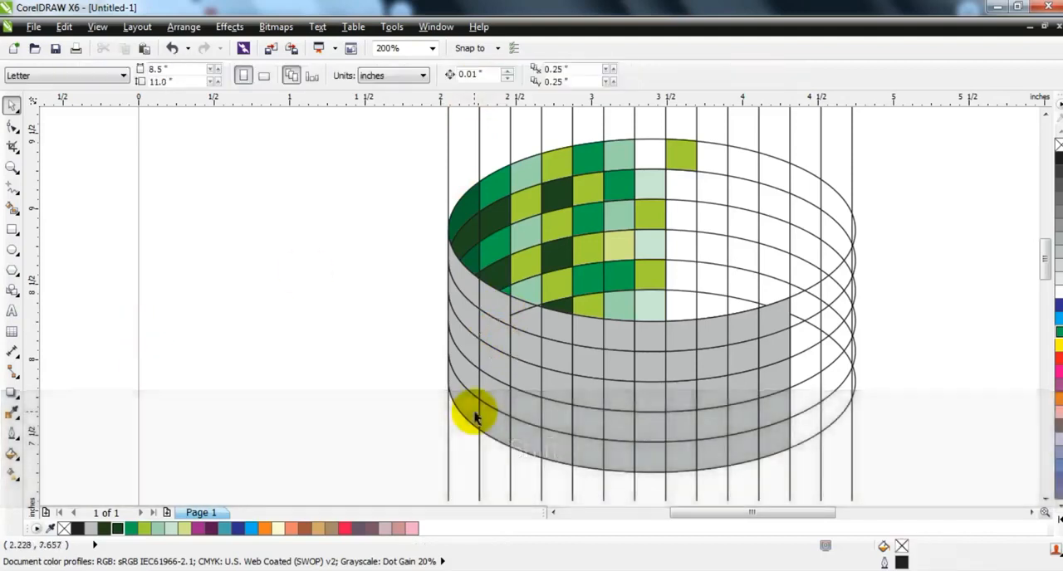
# Step: Weld the gray pieces of the top row in the wall's third column into one cell
pyautogui.click(522, 309)
pyautogui.keyDown('shift'); pyautogui.click(526, 324); pyautogui.keyUp('shift')
pyautogui.click(486, 75)
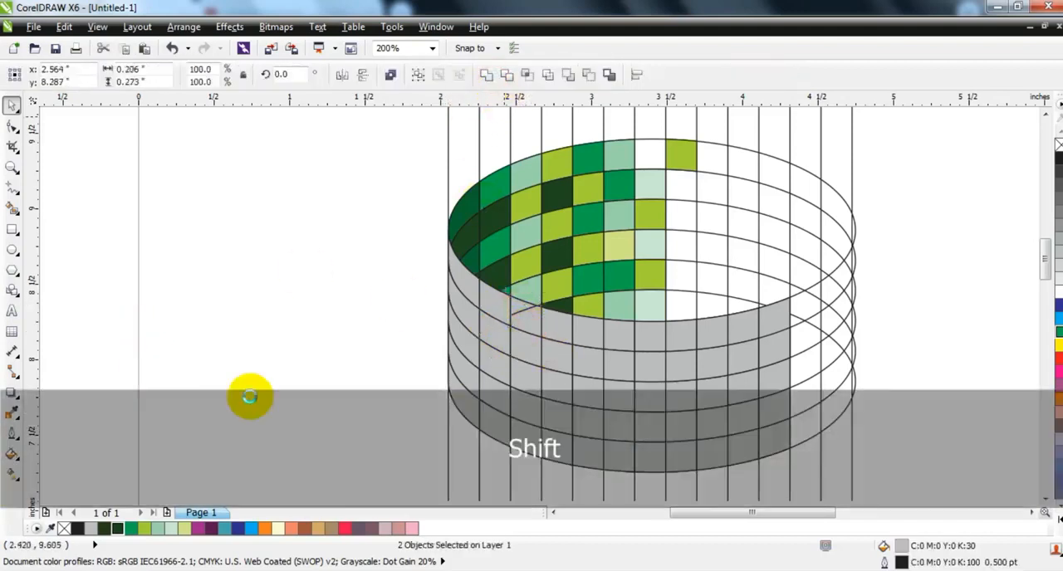
pyautogui.press('Escape')
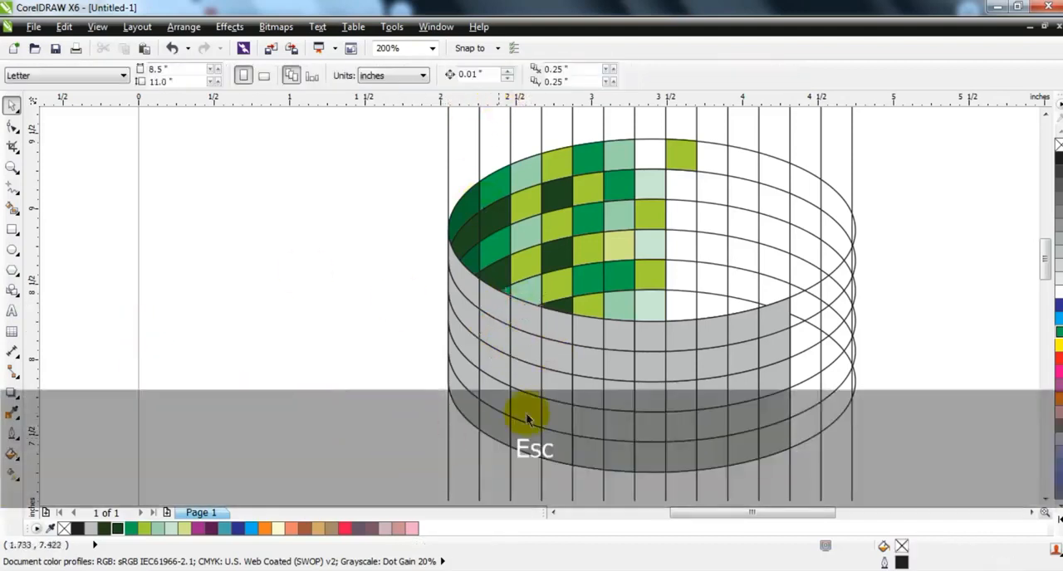
# Step: Fill the cells of the wall's leftmost column alternately with dark purple and magenta
pyautogui.click(465, 344)
pyautogui.keyDown('shift'); pyautogui.click(466, 285); pyautogui.keyUp('shift')
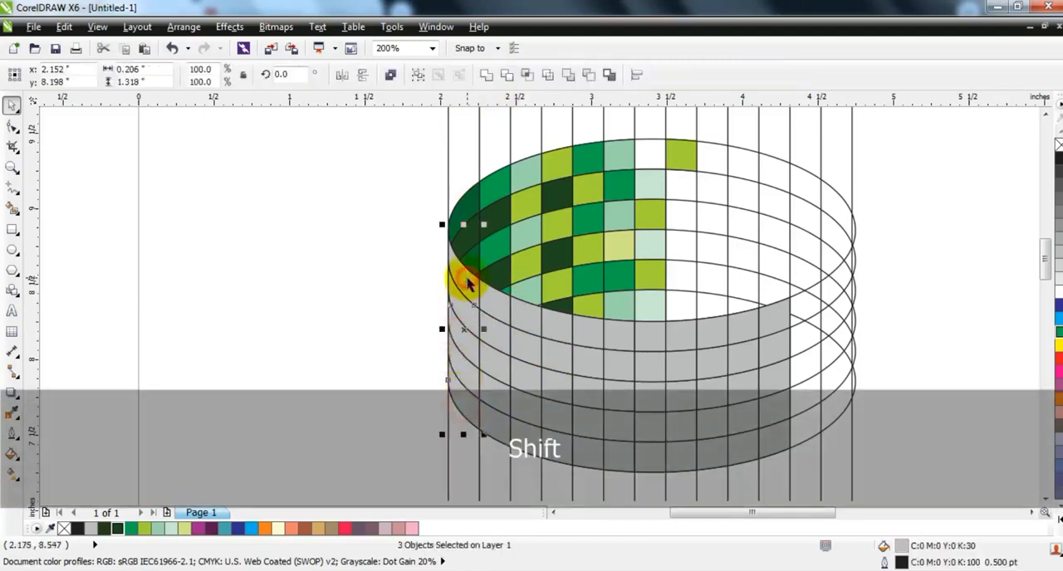
pyautogui.click(200, 528)
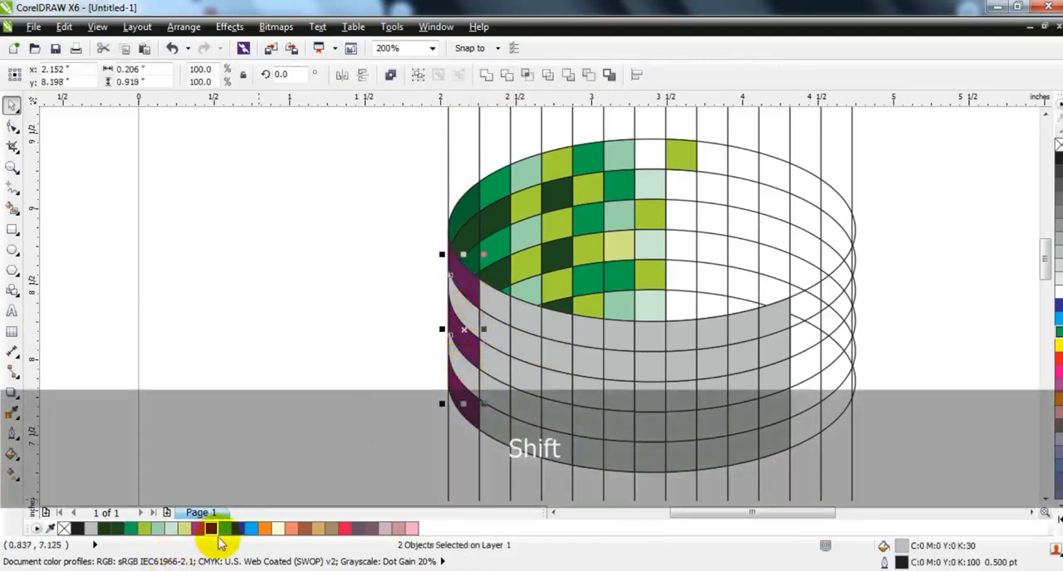
# Step: Fill the second column's first, third and fifth cells with teal and its second and fourth cells with blue
pyautogui.click(490, 302)
pyautogui.keyDown('shift'); pyautogui.click(493, 356); pyautogui.keyUp('shift')
pyautogui.keyDown('shift'); pyautogui.click(494, 425); pyautogui.keyUp('shift')
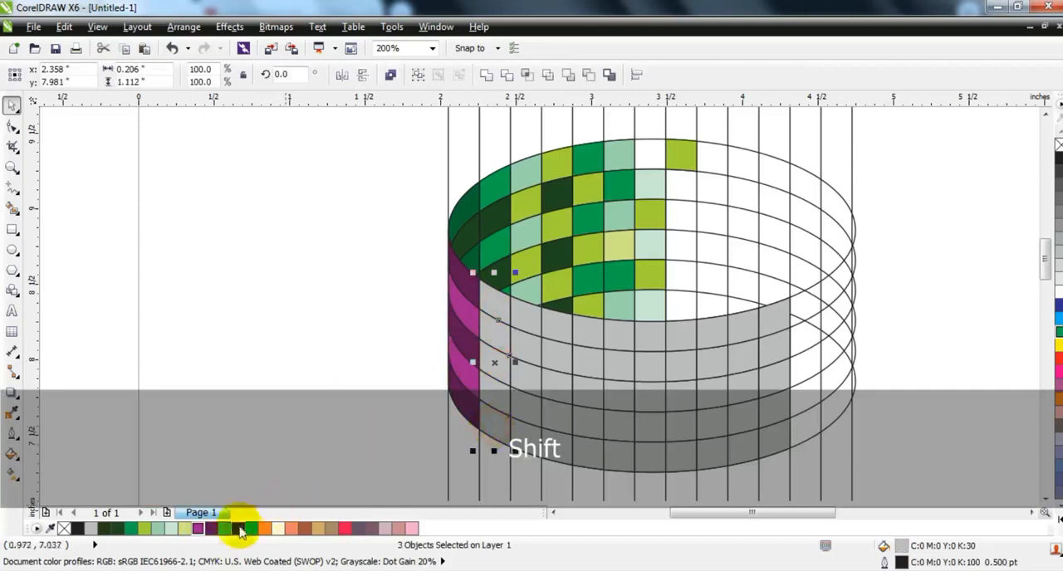
pyautogui.click(224, 529)
pyautogui.click(502, 340)
pyautogui.keyDown('shift'); pyautogui.click(497, 396); pyautogui.keyUp('shift')
pyautogui.click(237, 529)
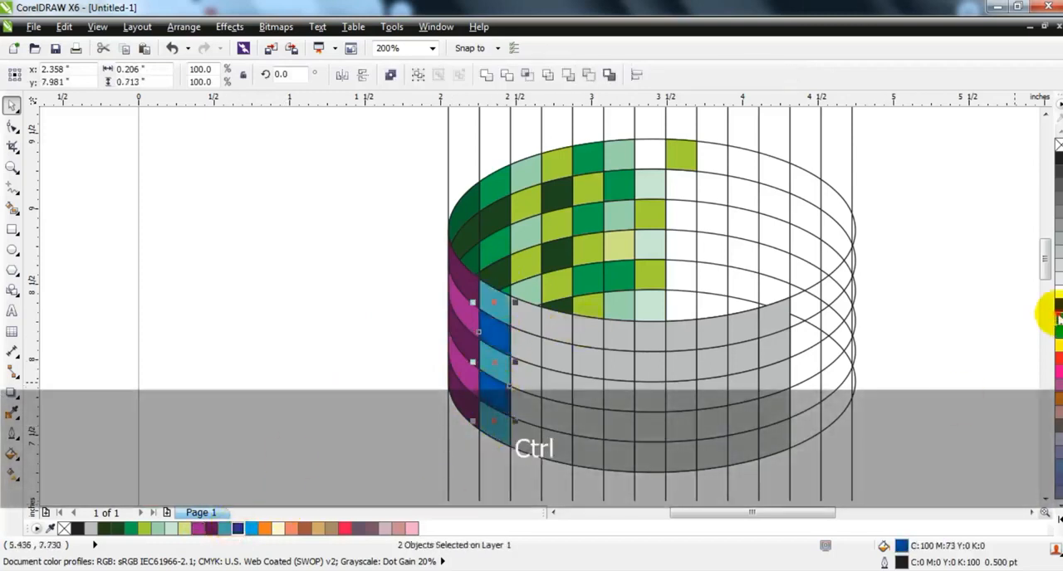
pyautogui.click(277, 356)
# Step: Fill the third column's first, third and fifth cells with pale lavender (C20 M20) and its second and fourth cells with magenta
pyautogui.click(525, 303)
pyautogui.keyDown('shift'); pyautogui.click(525, 365); pyautogui.keyUp('shift')
pyautogui.keyDown('shift'); pyautogui.click(525, 423); pyautogui.keyUp('shift')
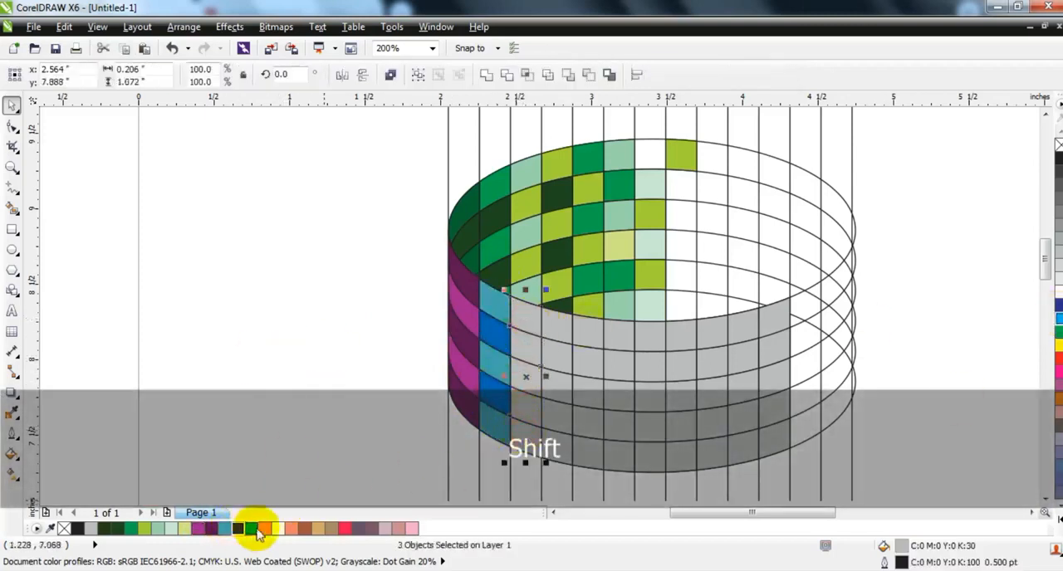
pyautogui.click(1058, 439)
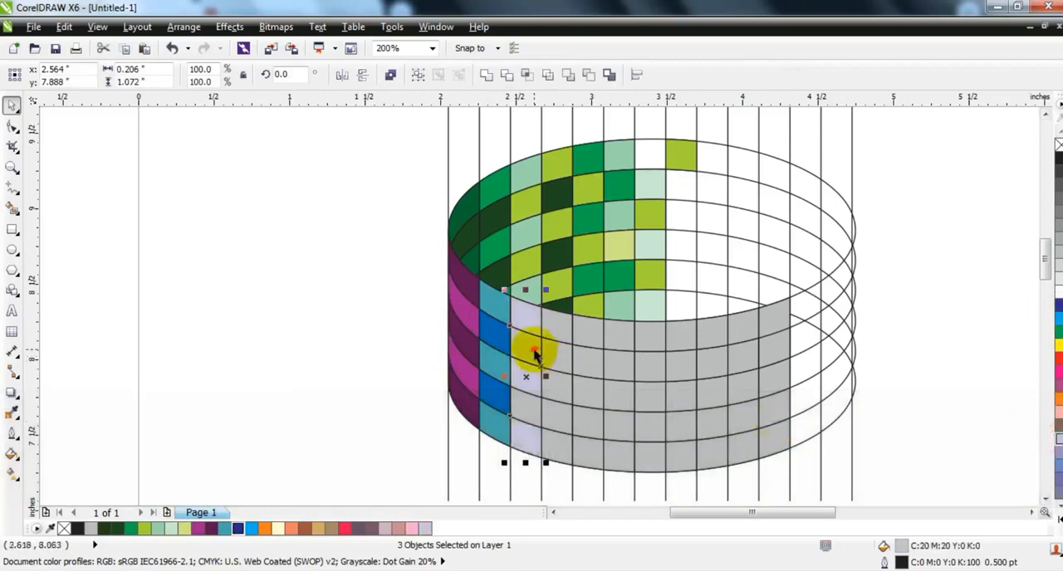
pyautogui.click(528, 349)
pyautogui.keyDown('shift'); pyautogui.click(527, 405); pyautogui.keyUp('shift')
pyautogui.click(197, 529)
# Step: Fill the fourth to tenth columns with alternating blue, orange, pink, brown and purple tones, and the eleventh column's odd rows with red
pyautogui.click(556, 324)
pyautogui.keyDown('shift'); pyautogui.click(555, 386); pyautogui.keyUp('shift')
pyautogui.keyDown('shift'); pyautogui.click(556, 445); pyautogui.keyUp('shift')
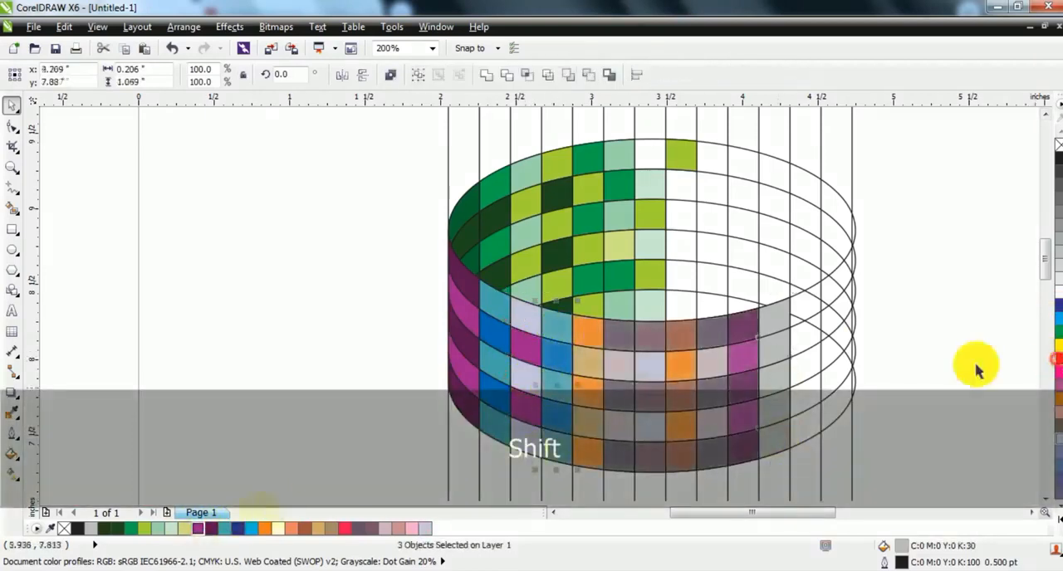
pyautogui.click(1057, 358)
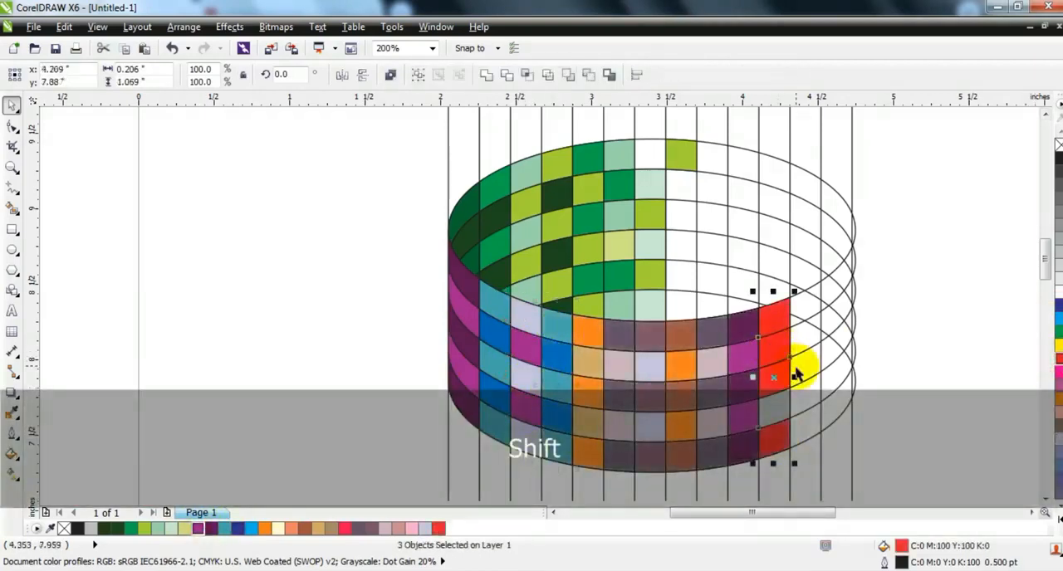
pyautogui.press('Escape')
# Step: Break apart the two-row red piece at the top of the wall's eleventh column
pyautogui.click(797, 378)
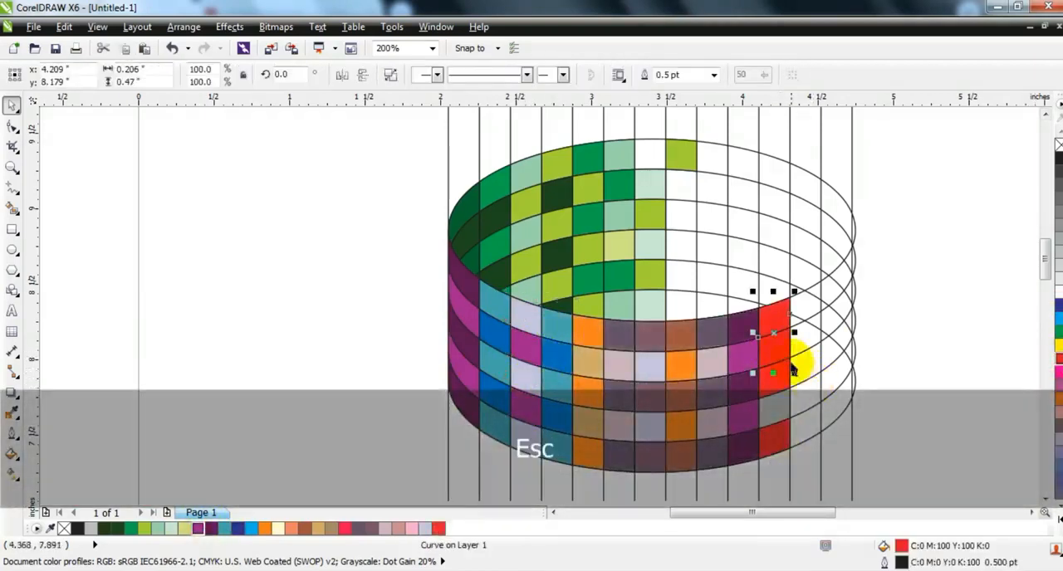
pyautogui.click(391, 75)
pyautogui.press('Escape')
pyautogui.click(790, 340)
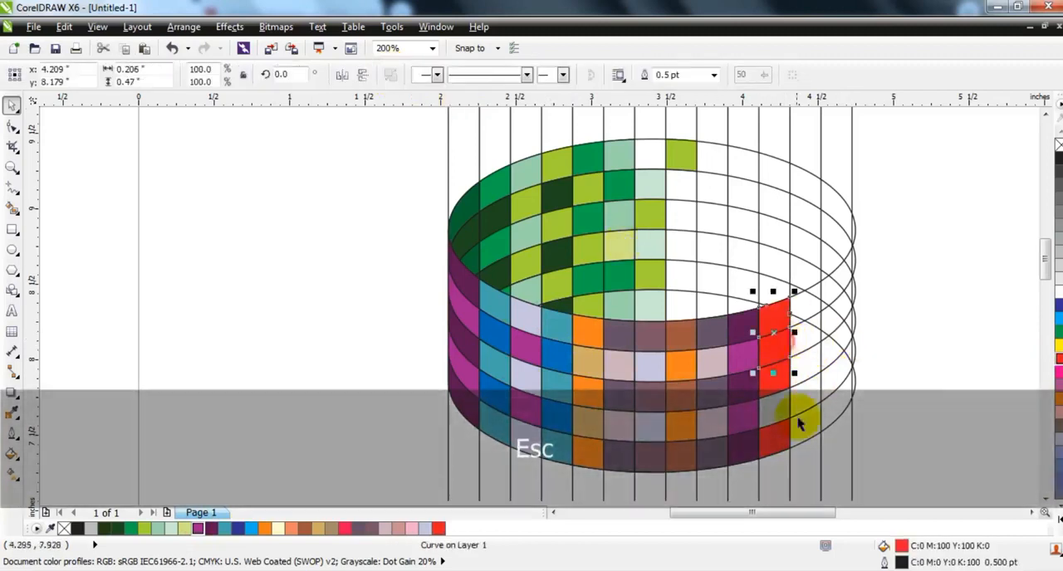
# Step: Fill the eleventh column's tall upper piece and its fourth cell with dark red (C27 M100 Y100 K27)
pyautogui.keyDown('shift'); pyautogui.click(773, 406); pyautogui.keyUp('shift')
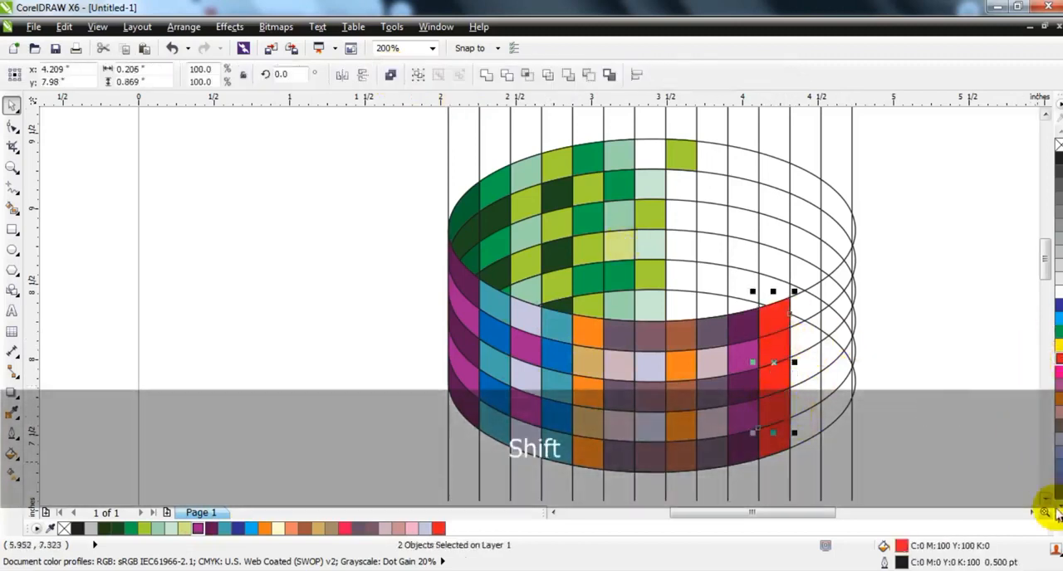
pyautogui.click(1051, 508)
pyautogui.keyDown('ctrl'); pyautogui.click(1055, 143); pyautogui.keyUp('ctrl')
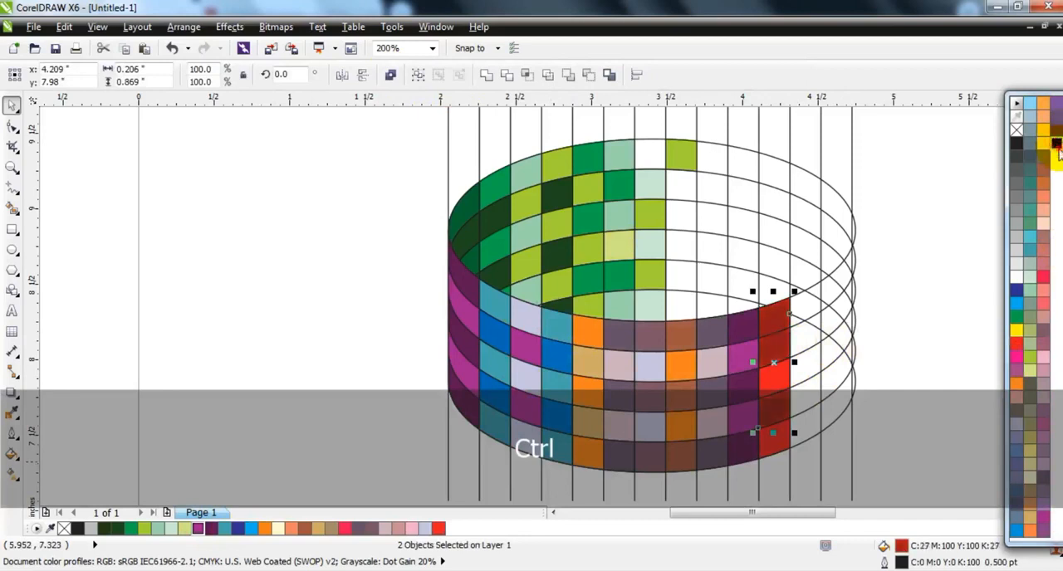
pyautogui.click(899, 261)
pyautogui.press('Escape')
# Step: Delete the construction ellipses and vertical lines, and remove the outlines from all coloured cells
pyautogui.scroll(-1, 707, 253)
pyautogui.click(769, 257)
pyautogui.press('Delete')
pyautogui.moveTo(757, 159); pyautogui.dragTo(528, 373)
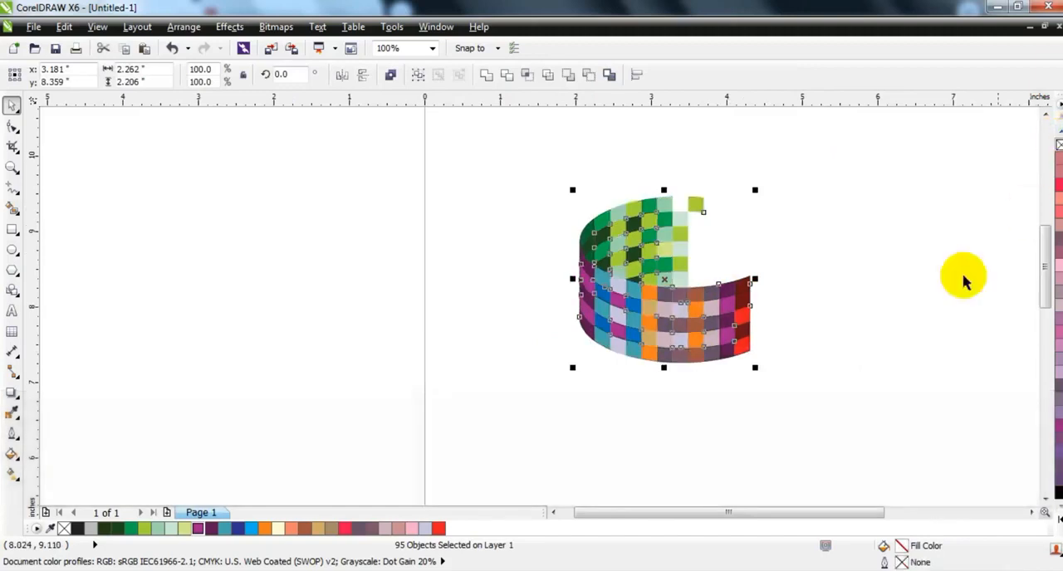
pyautogui.click(951, 294)
# Step: Place a copy of the whole mosaic beside the original, mirrored both horizontally and vertically
pyautogui.moveTo(830, 413); pyautogui.dragTo(498, 171)
pyautogui.moveTo(643, 309); pyautogui.dragTo(851, 309)
pyautogui.click(340, 77)
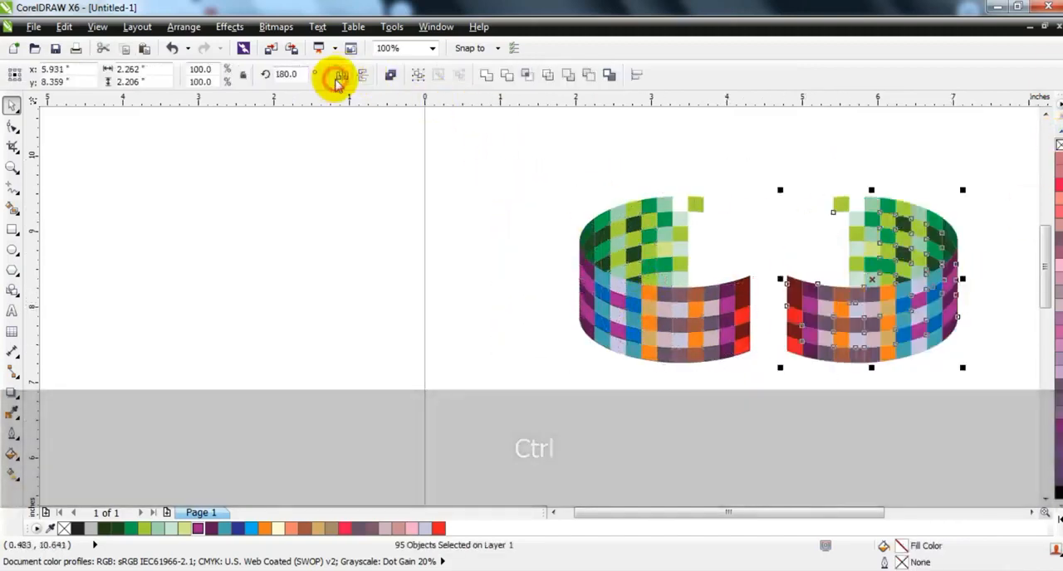
pyautogui.click(361, 76)
# Step: Move the mirrored copy so its red end column joins the original's red end column in a continuous wave
pyautogui.moveTo(826, 241); pyautogui.dragTo(809, 289)
pyautogui.hotkey('shift', 'F2')
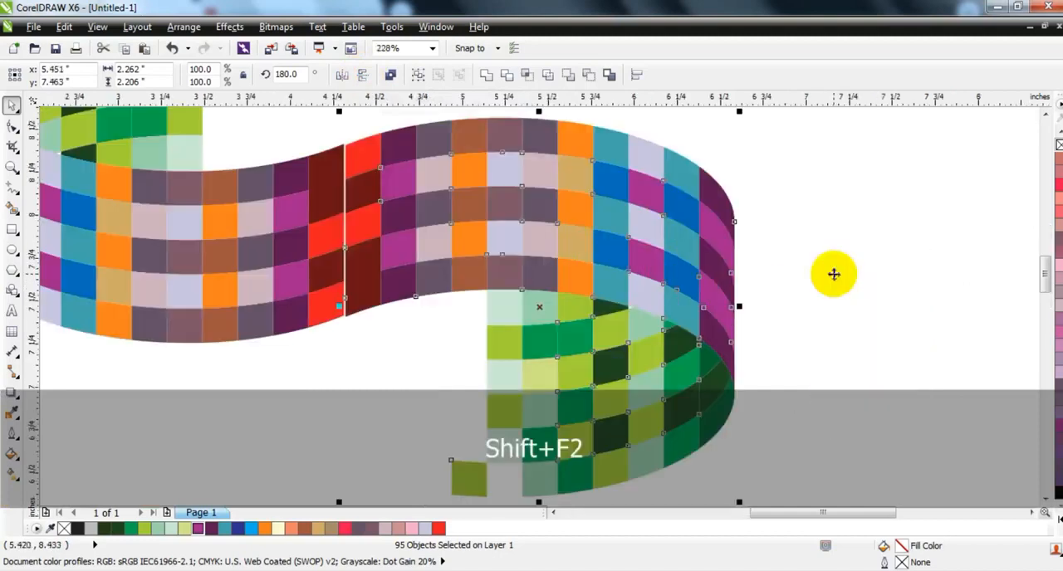
pyautogui.press('Left')
pyautogui.press('Up')
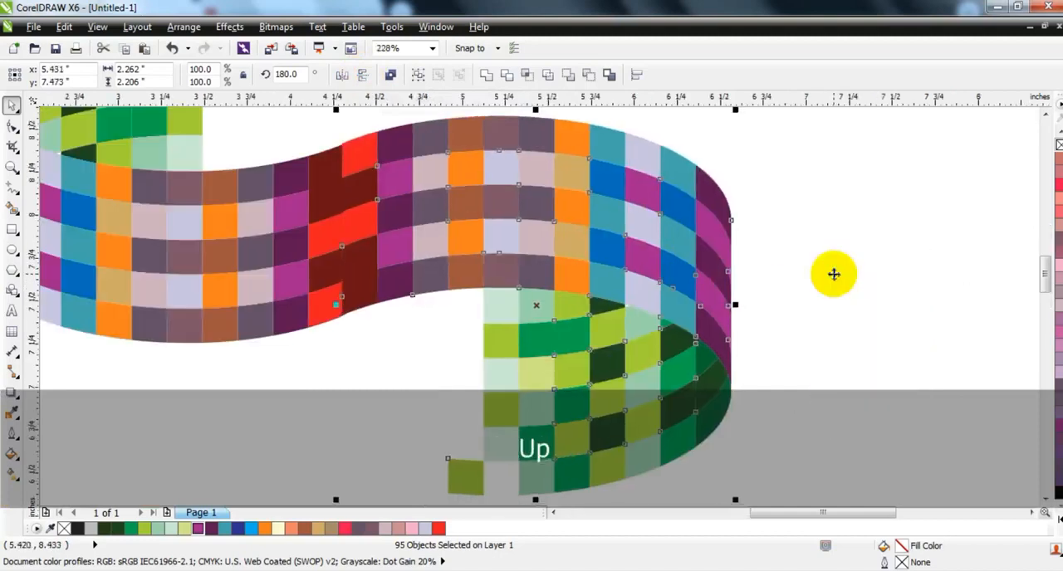
# Step: Delete the green cells of the mirrored copy beneath its coloured band
pyautogui.press('F3')
pyautogui.press('Escape')
pyautogui.moveTo(760, 184); pyautogui.dragTo(520, 308)
pyautogui.press('Delete')
pyautogui.press('Delete')
pyautogui.click(565, 318)
pyautogui.press('Delete')
pyautogui.click(543, 320)
# Step: Delete the mirrored copy's outermost columns and the three teal cells of the column next to the orange one
pyautogui.press('Delete')
pyautogui.click(588, 319)
pyautogui.press('Delete')
pyautogui.moveTo(662, 336); pyautogui.dragTo(599, 201)
pyautogui.press('Delete')
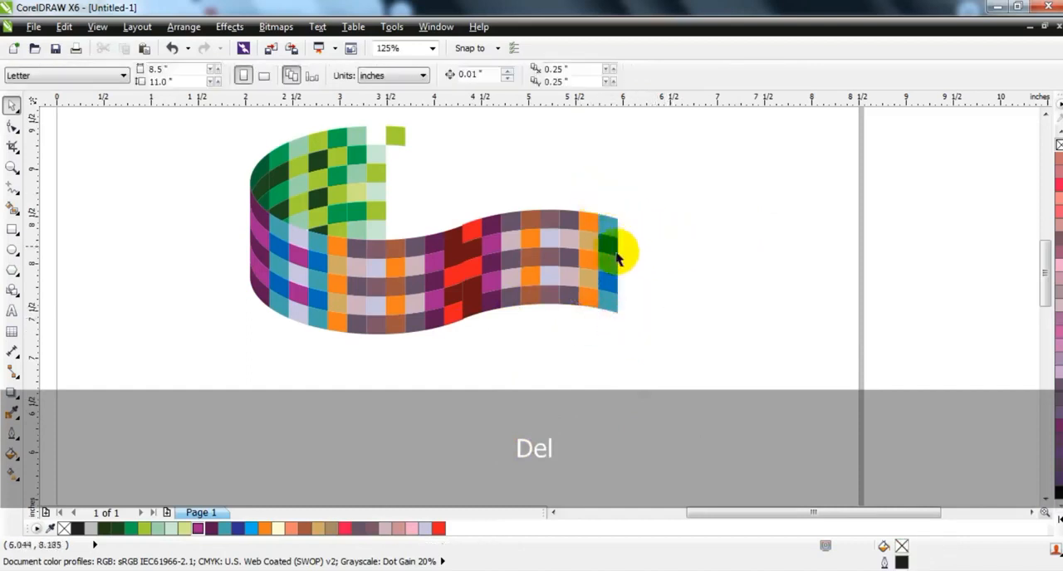
pyautogui.click(607, 261)
pyautogui.press('Delete')
pyautogui.click(609, 225)
pyautogui.press('Delete')
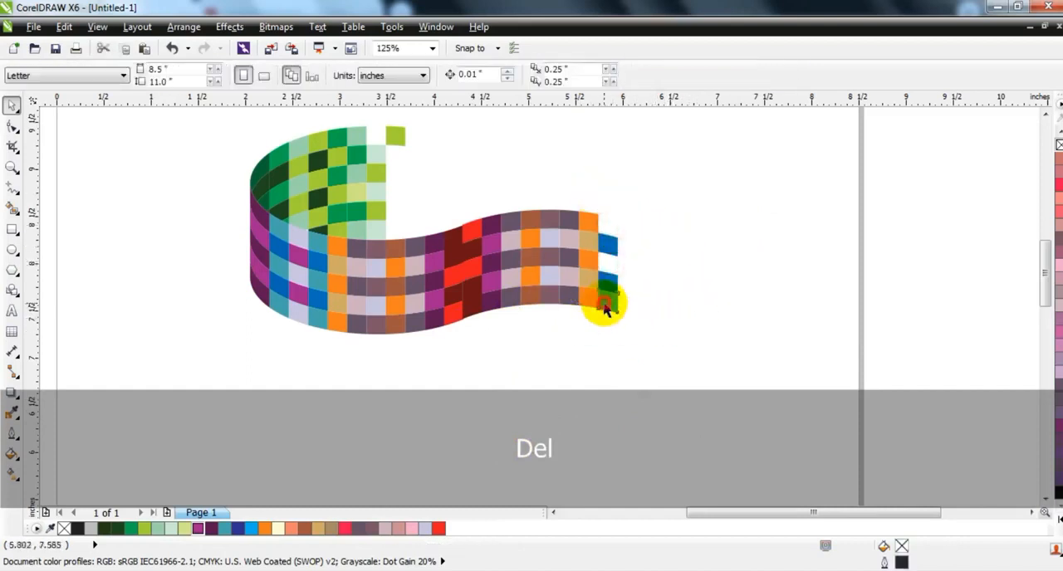
pyautogui.click(605, 307)
# Step: Delete the leftover blue cells and the orange and tan column, plus the second and fourth cells of the adjoining column
pyautogui.press('Delete')
pyautogui.moveTo(692, 353); pyautogui.dragTo(583, 208)
pyautogui.press('Delete')
pyautogui.click(564, 260)
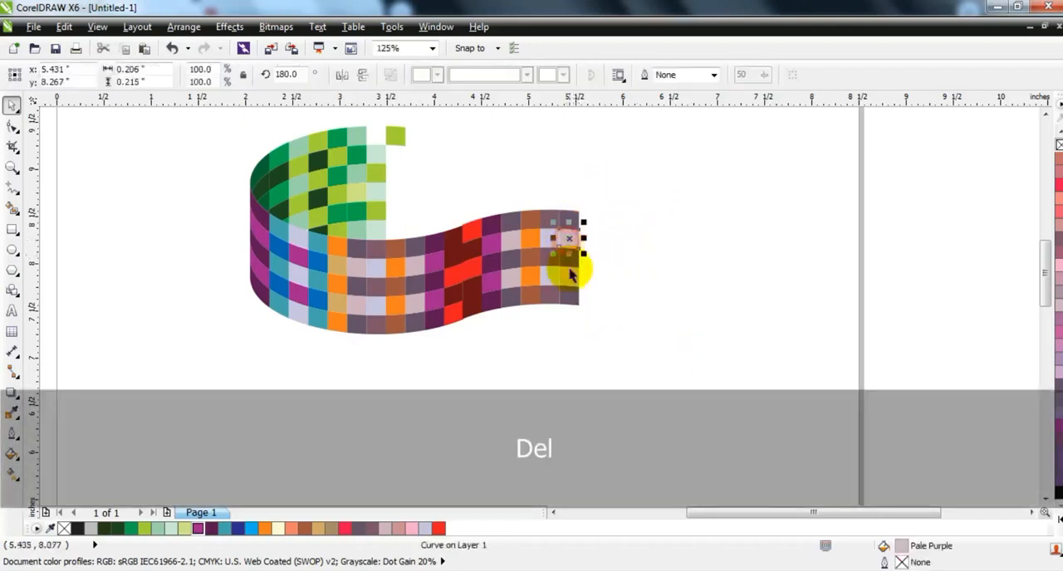
pyautogui.click(640, 319)
# Step: Recolour the copy's column adjoining the original's red column with alternating dark purple and magenta
pyautogui.press('F3')
pyautogui.press('Escape')
pyautogui.moveTo(605, 360); pyautogui.dragTo(360, 178)
pyautogui.hotkey('shift', 'F2')
pyautogui.press('Escape')
pyautogui.click(637, 306)
pyautogui.keyDown('shift'); pyautogui.click(648, 377); pyautogui.keyUp('shift')
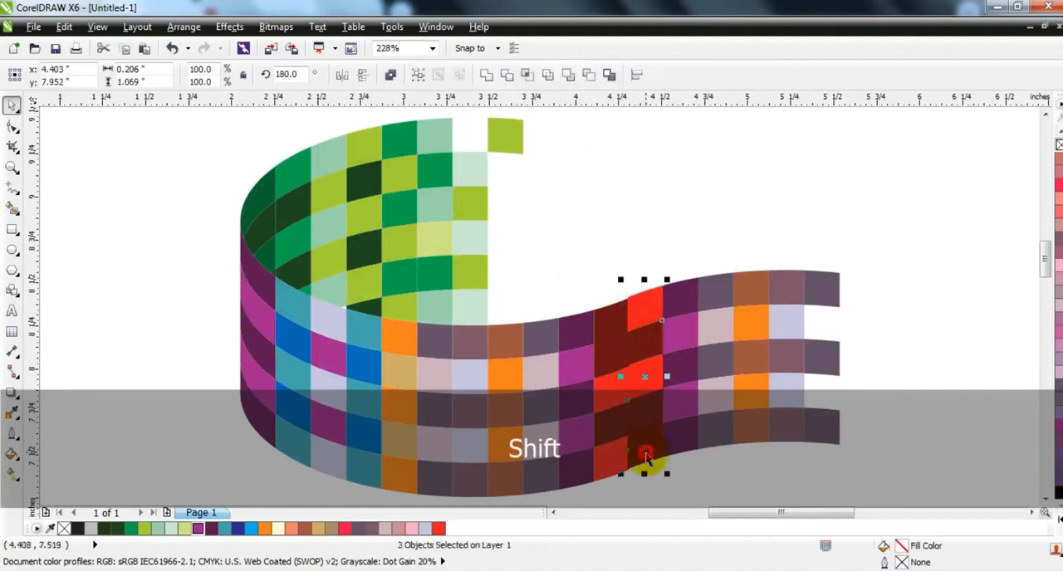
pyautogui.click(212, 530)
pyautogui.click(643, 344)
pyautogui.keyDown('shift'); pyautogui.click(647, 412); pyautogui.keyUp('shift')
pyautogui.click(208, 533)
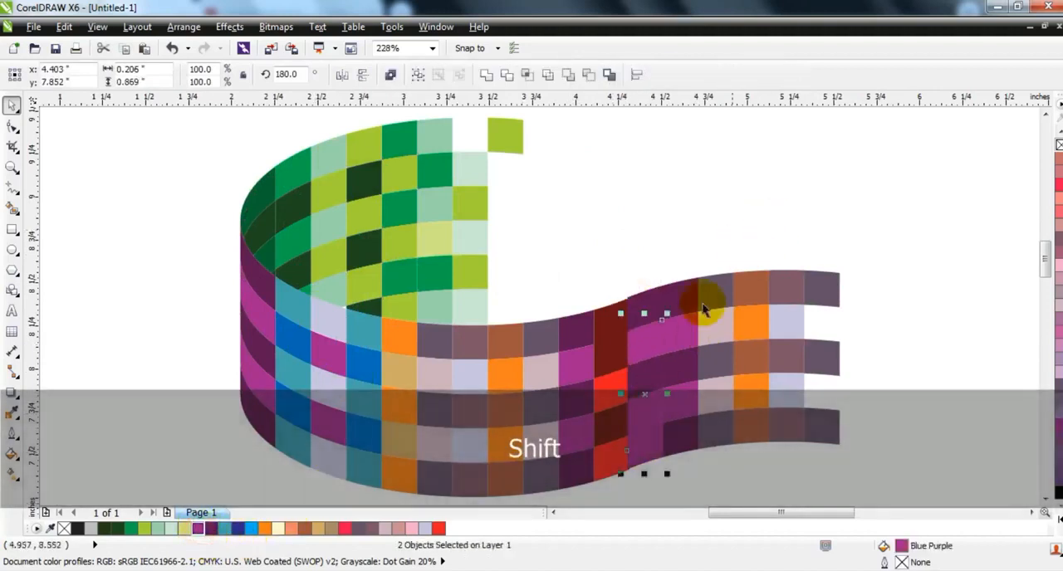
# Step: Recolour the copy's second column with dark blue in the odd rows and teal in the even rows
pyautogui.click(680, 369)
pyautogui.keyDown('shift'); pyautogui.click(681, 443); pyautogui.keyUp('shift')
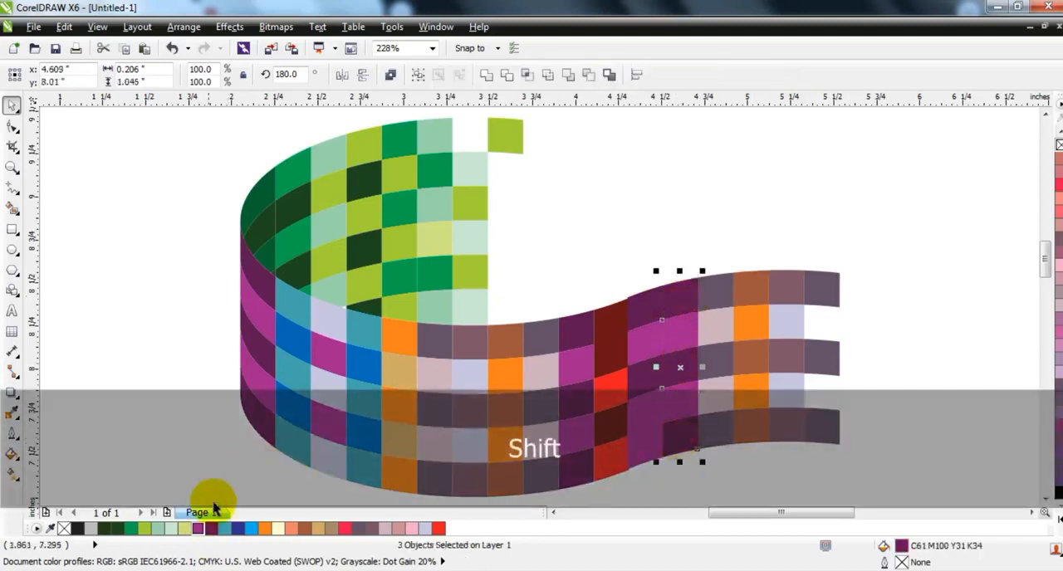
pyautogui.keyDown('shift'); pyautogui.click(680, 402); pyautogui.keyUp('shift')
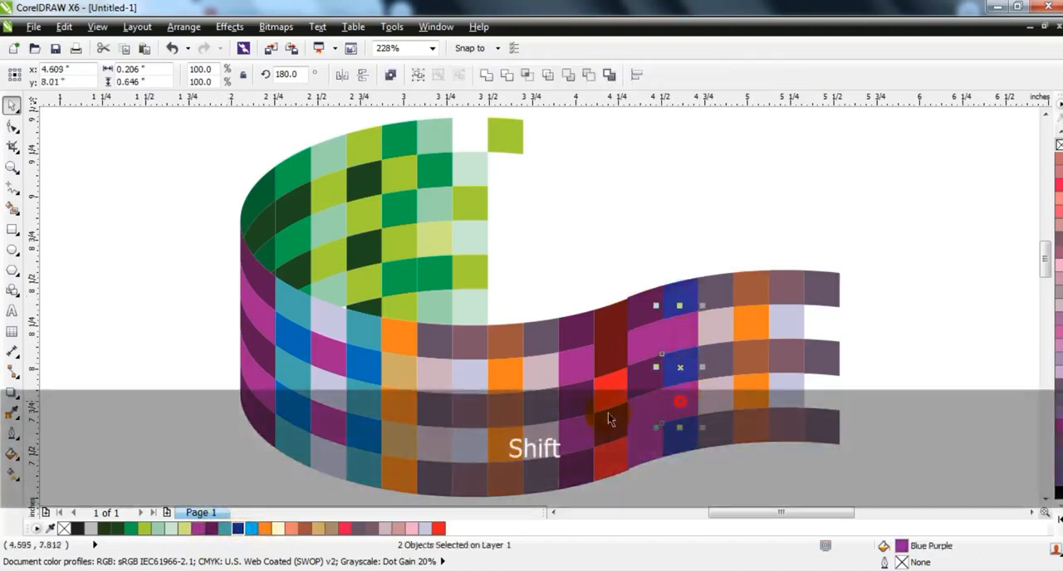
pyautogui.click(226, 527)
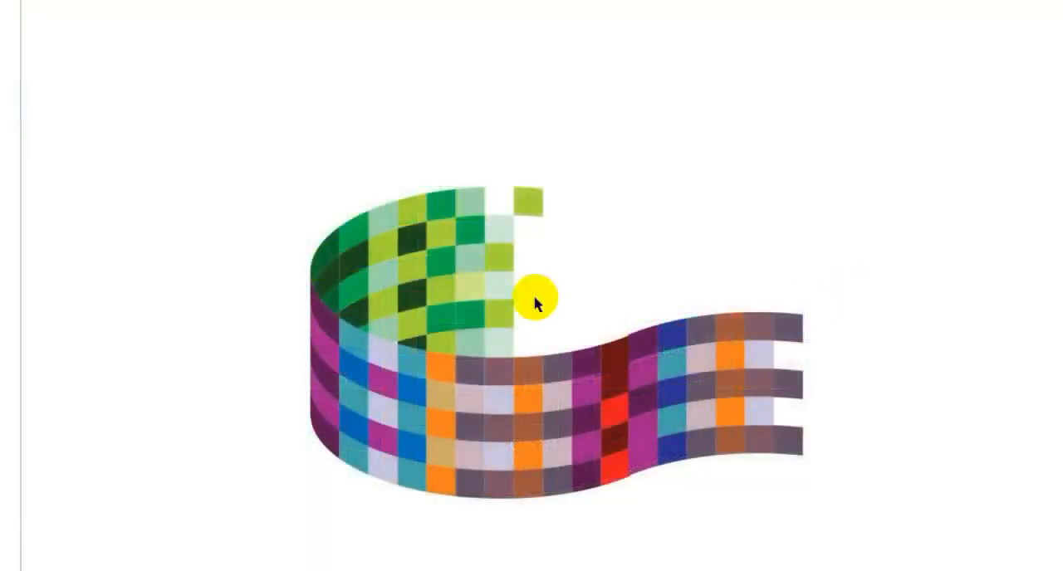
# Step: Draw an ellipse over the lower part of the ribbon's curved end
pyautogui.click(222, 300)
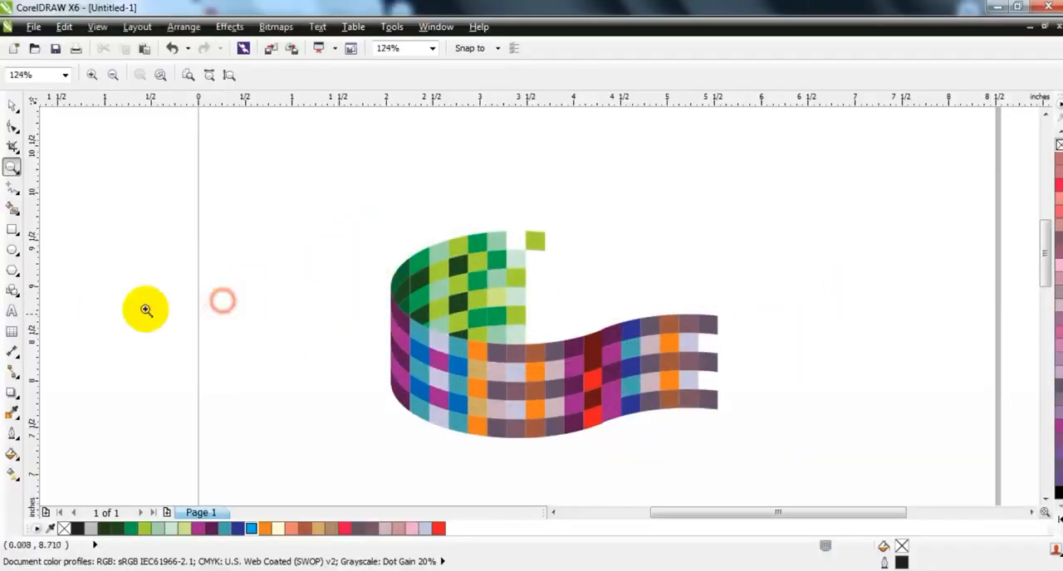
pyautogui.click(12, 249)
pyautogui.click(11, 211)
pyautogui.click(13, 268)
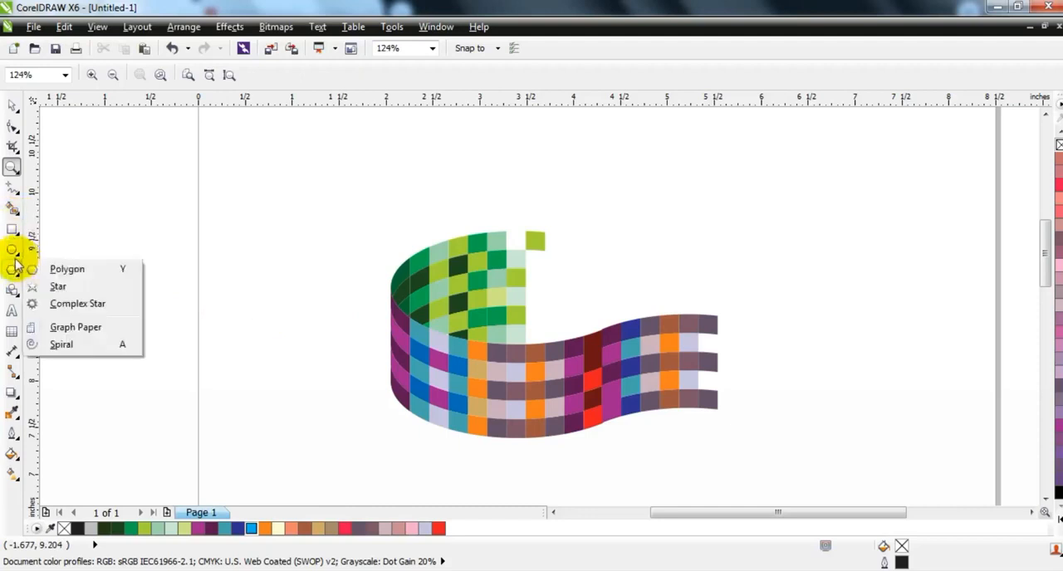
pyautogui.click(12, 249)
pyautogui.moveTo(355, 324); pyautogui.dragTo(473, 415)
pyautogui.moveTo(523, 440)
pyautogui.mouseDown()
pyautogui.moveTo(511, 432)
pyautogui.moveTo(520, 436)
pyautogui.mouseUp()
# Step: Resize the ellipse to about 2.03 by 0.86 inches and position it over the base of the ribbon's curve
pyautogui.click(11, 106)
pyautogui.moveTo(434, 315); pyautogui.dragTo(434, 346)
pyautogui.moveTo(520, 438); pyautogui.dragTo(549, 444)
pyautogui.moveTo(449, 445); pyautogui.dragTo(449, 432)
pyautogui.moveTo(369, 399); pyautogui.dragTo(386, 411)
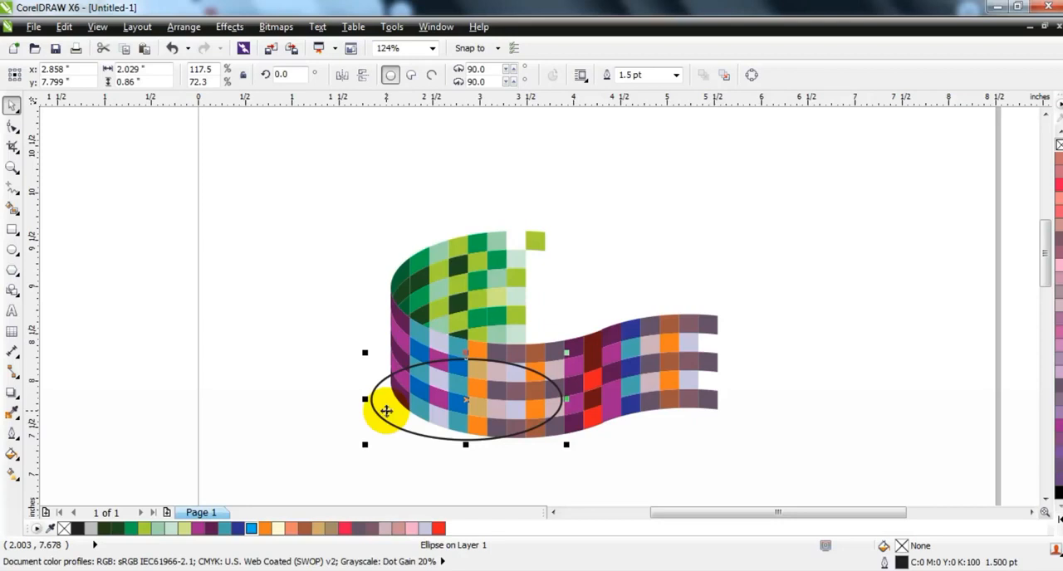
# Step: Fill the ellipse with 30% black, remove its outline and send it behind the ribbon as a shadow
pyautogui.click(90, 529)
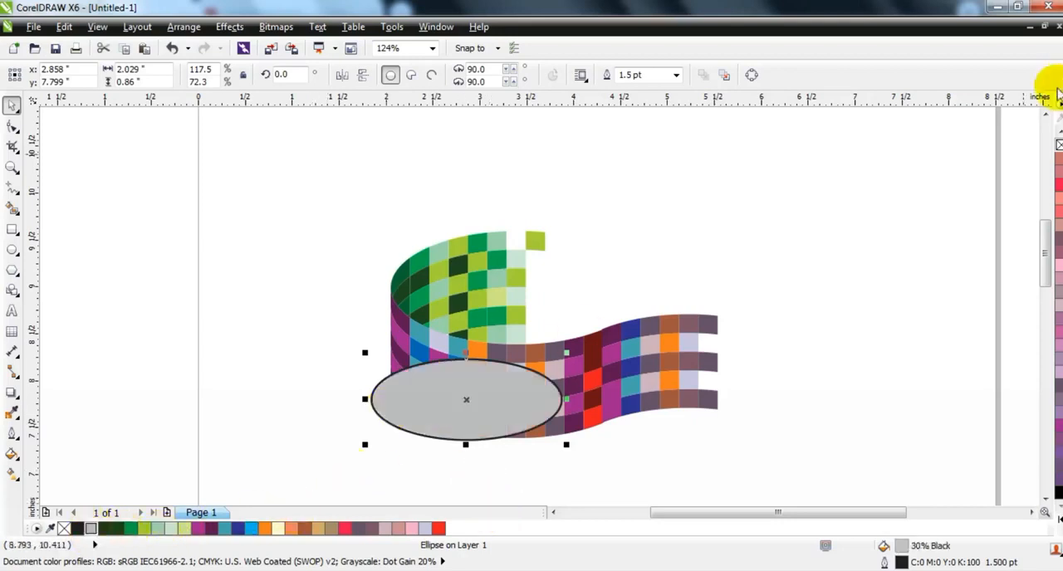
pyautogui.rightClick(1058, 145)
pyautogui.hotkey('shift', 'pagedown')
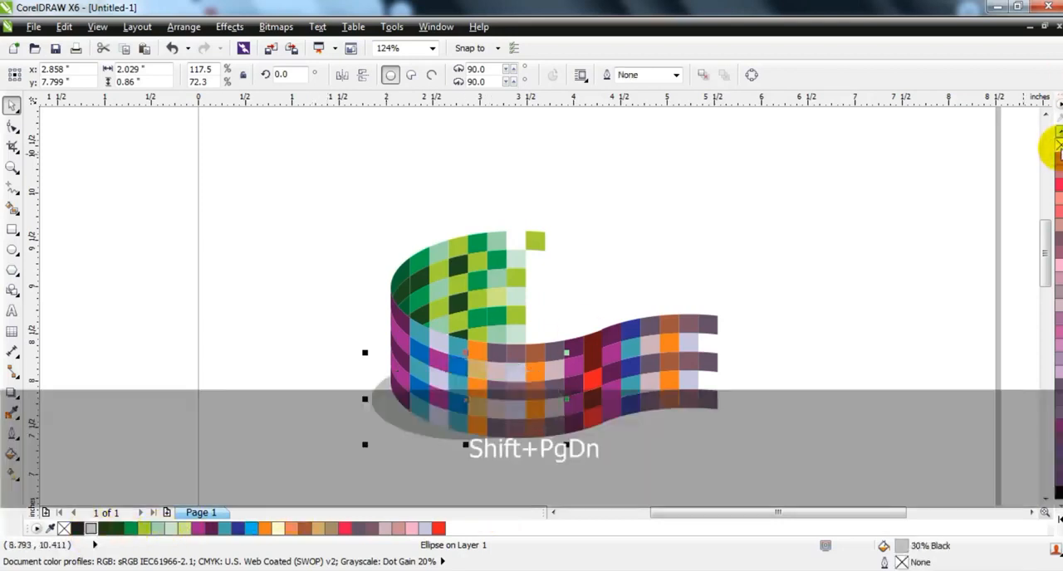
# Step: Enlarge the gray shadow ellipse outward and adjust its position beneath the ribbon's curved end
pyautogui.moveTo(366, 354); pyautogui.dragTo(340, 342)
pyautogui.moveTo(369, 393); pyautogui.dragTo(373, 392)
pyautogui.click(621, 480)
# Step: Inspect the finished ribbon artwork in a full-screen preview
pyautogui.press('F3')
pyautogui.click(748, 307)
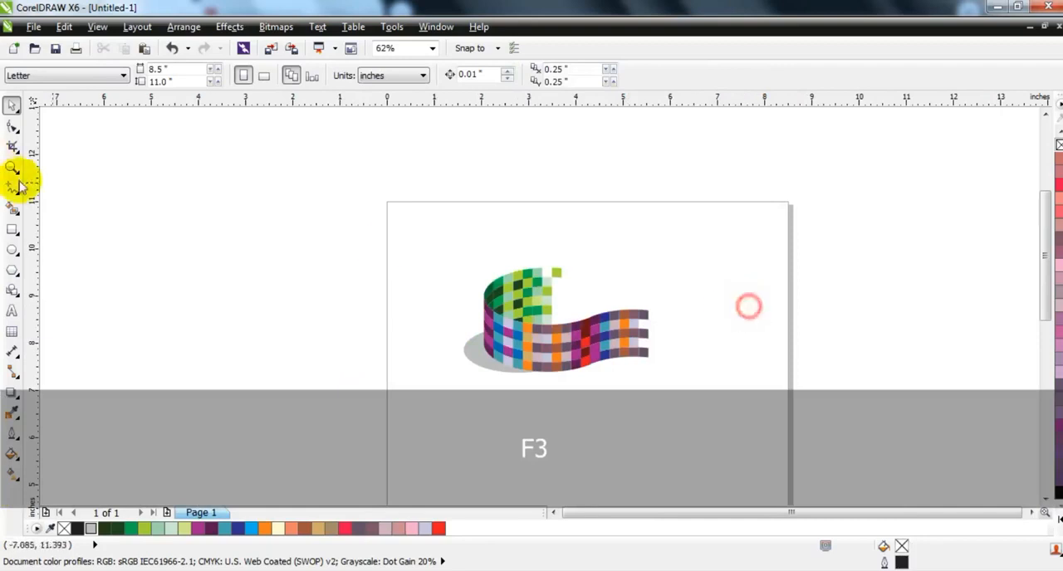
pyautogui.click(12, 169)
pyautogui.moveTo(320, 240); pyautogui.dragTo(781, 423)
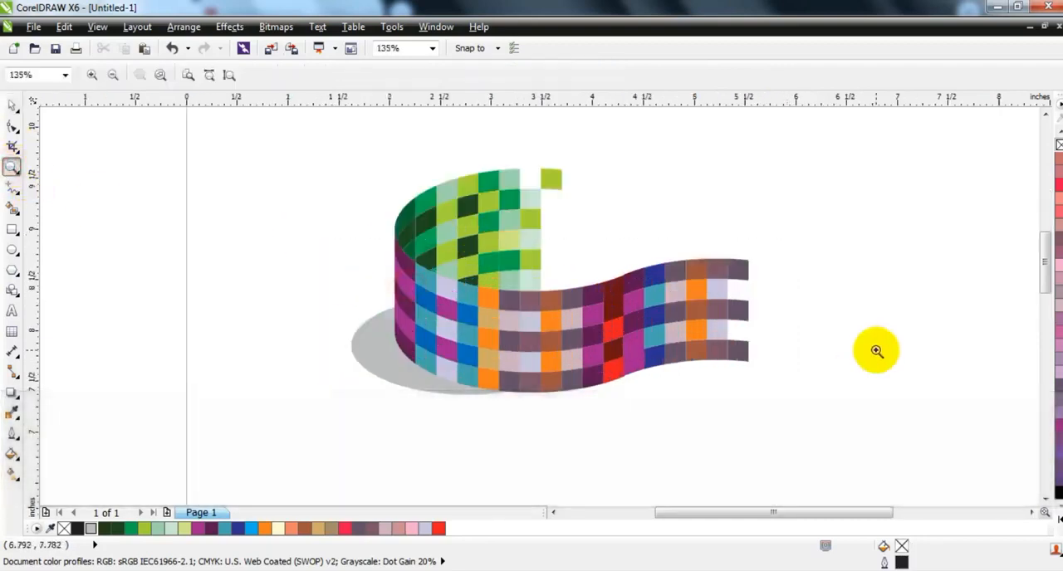
pyautogui.press('F9')
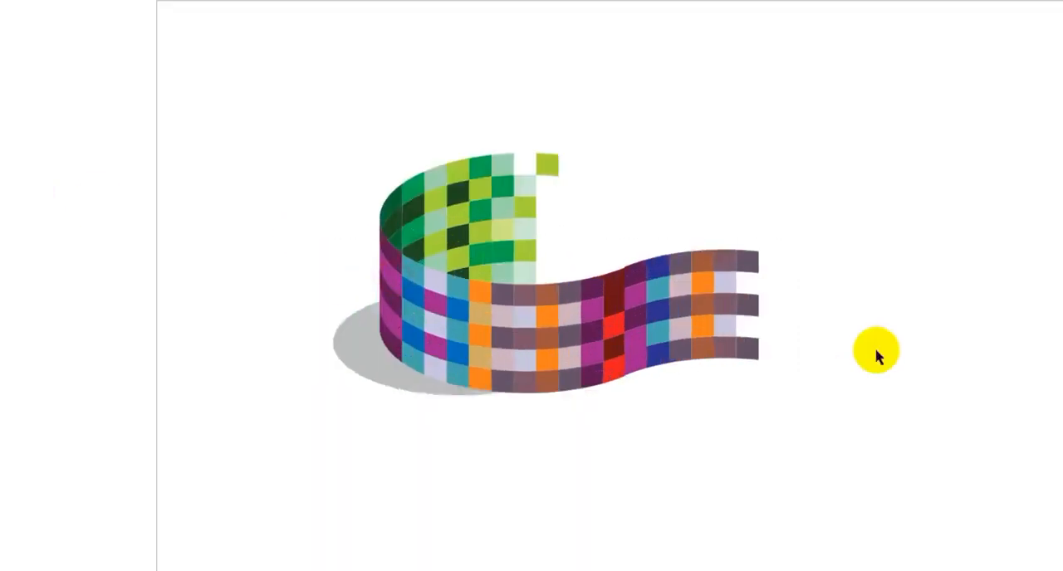